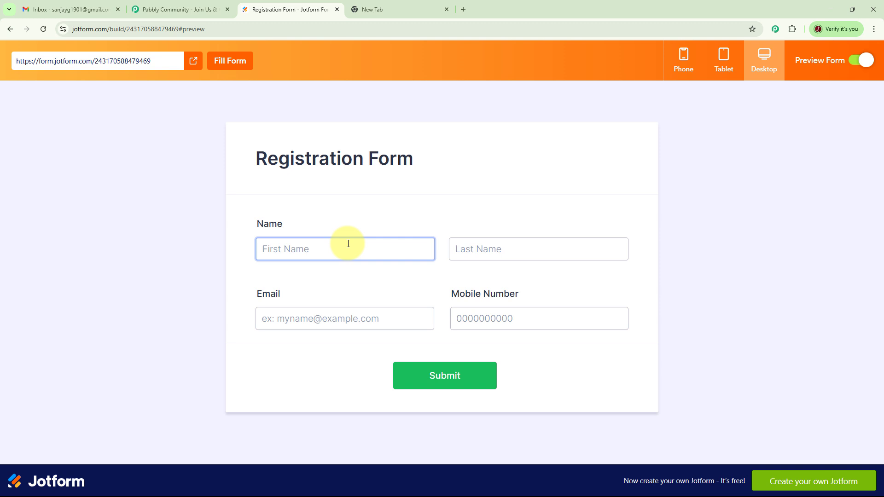
Fill the Jotform preview with a demo first and last name, e-mail address and mobile number, then submit
{"action": "type", "text": "Demo"}
{"action": "left_click", "coordinate": [520, 254]}
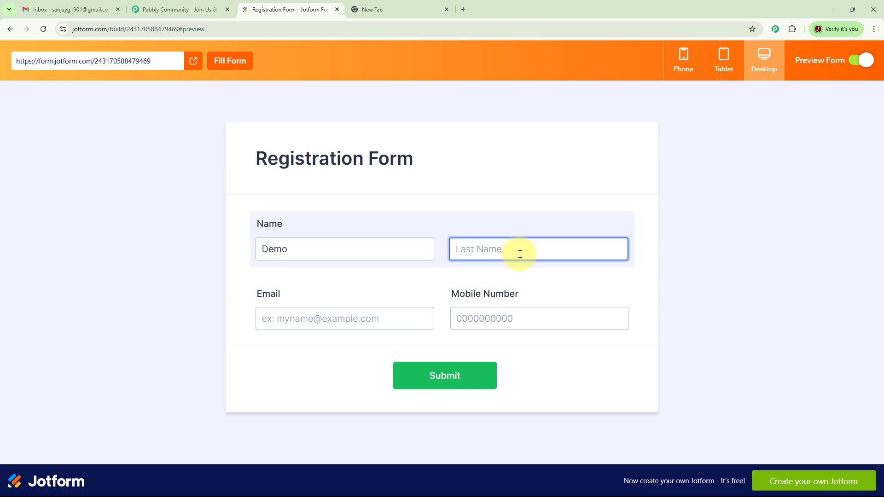
{"action": "type", "text": "User"}
{"action": "left_click", "coordinate": [323, 318]}
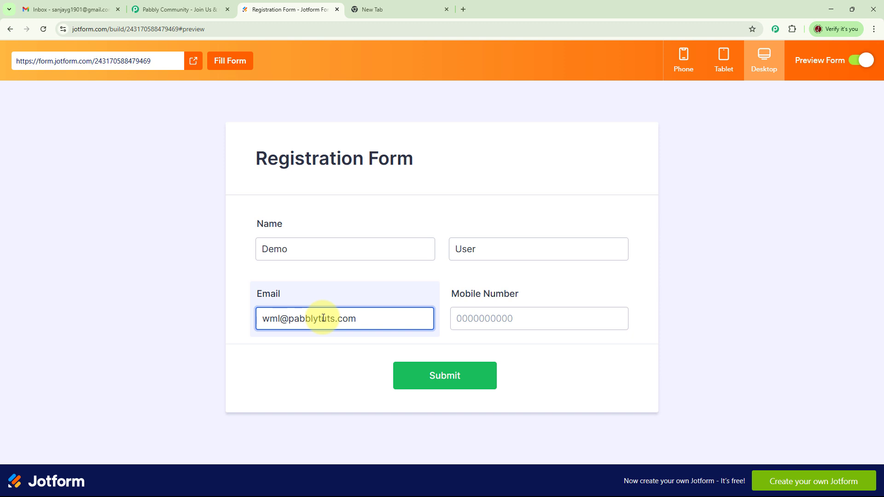
{"action": "left_click", "coordinate": [505, 321]}
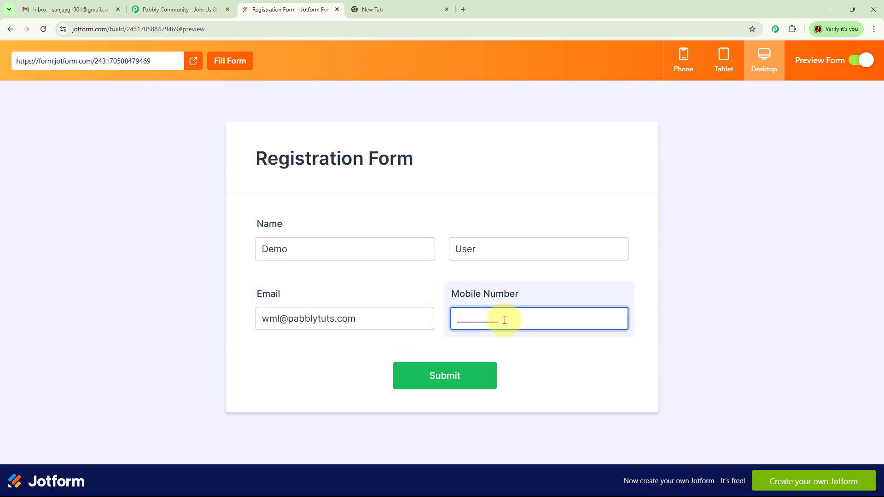
{"action": "type", "text": "9111111111"}
{"action": "left_click", "coordinate": [535, 359]}
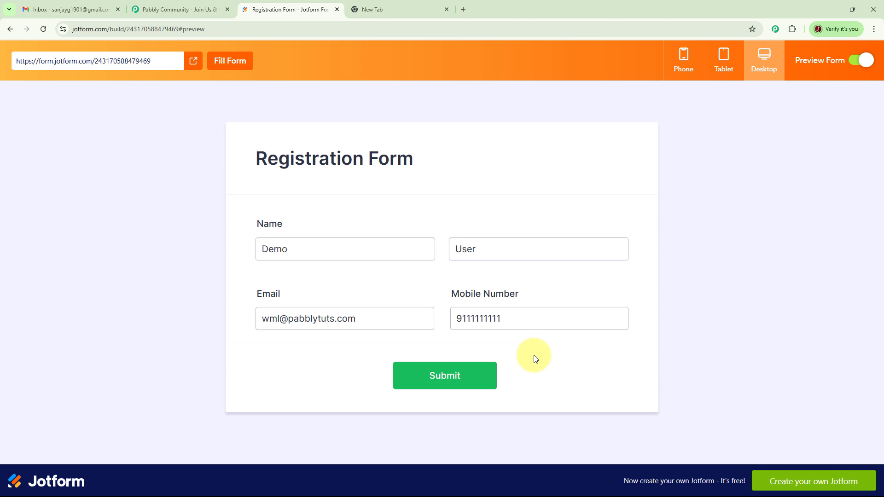
{"action": "left_click", "coordinate": [456, 381]}
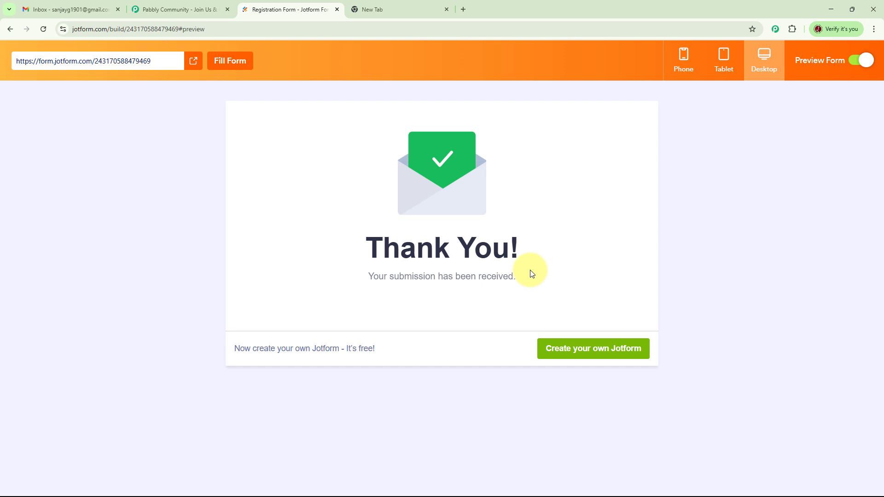
Reload the Gmail inbox, read the ID-proof reminder email, then go to the empty new tab's address bar
{"action": "left_click", "coordinate": [82, 10]}
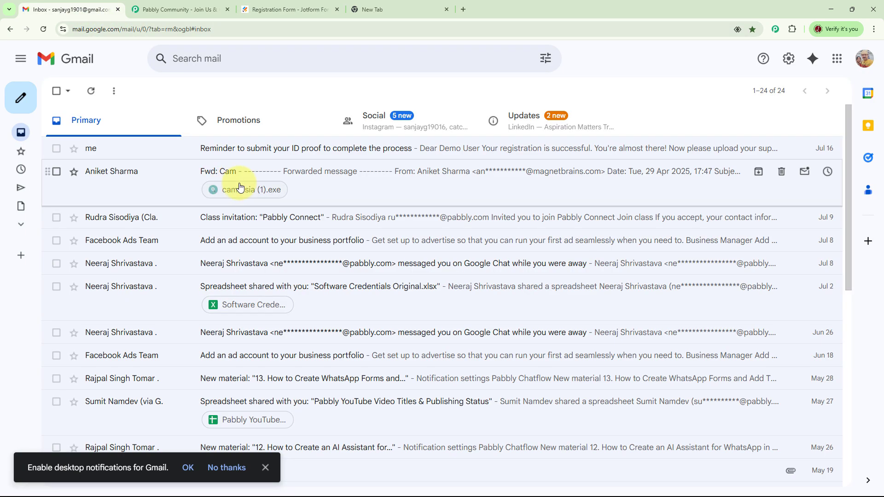
{"action": "left_click", "coordinate": [44, 29]}
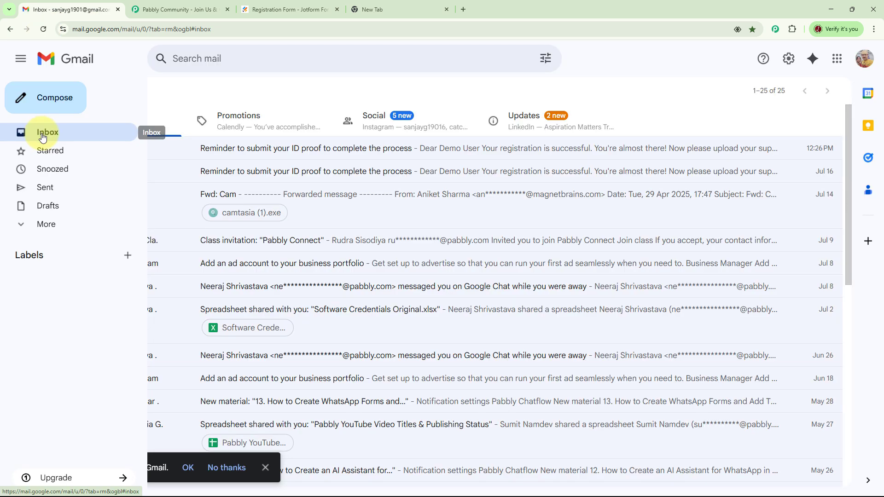
{"action": "left_click", "coordinate": [290, 148]}
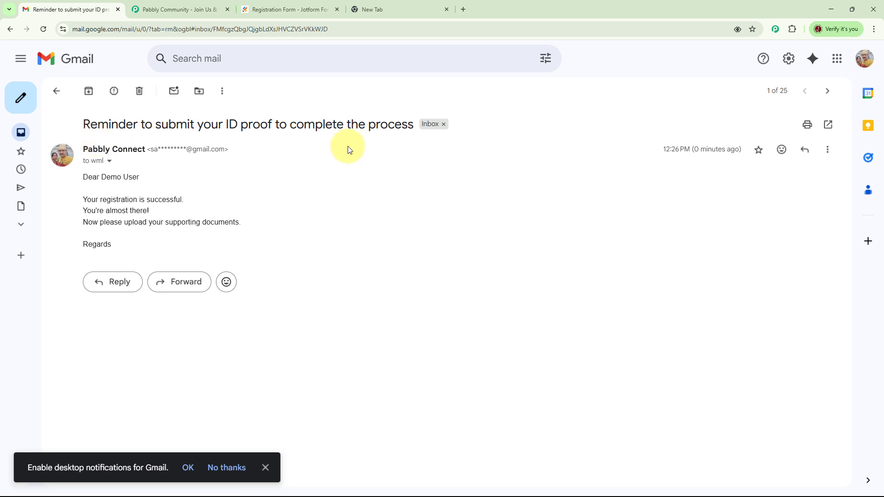
{"action": "left_click", "coordinate": [372, 9]}
{"action": "left_click", "coordinate": [213, 29]}
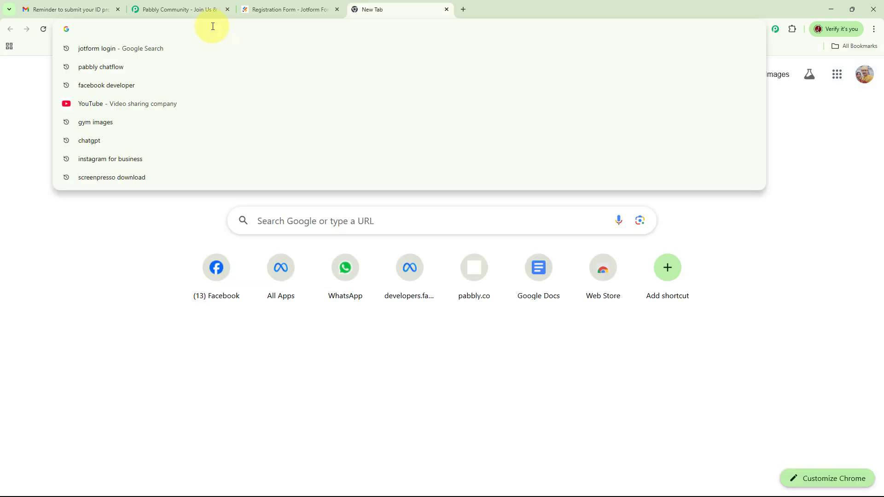
Load pabbly.com/connect, skim down the Pabbly Community page, then return to the Pabbly Connect tab
{"action": "type", "text": "pabbl"}
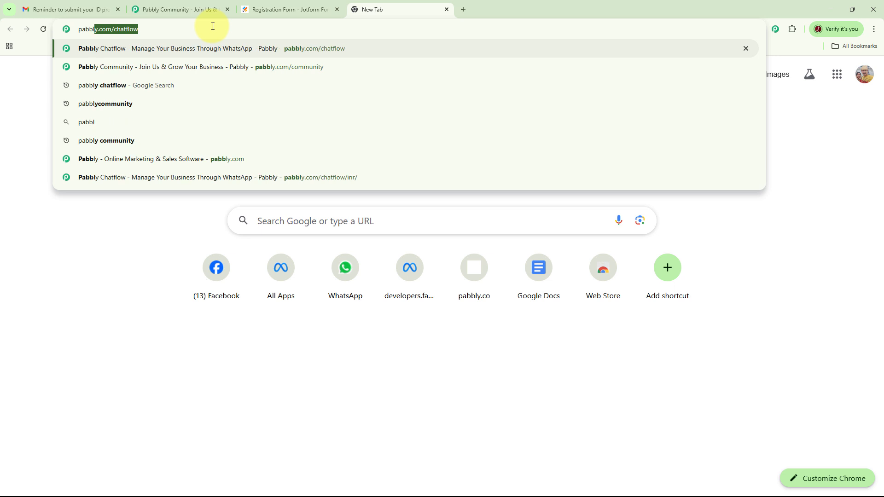
{"action": "type", "text": "y.com"}
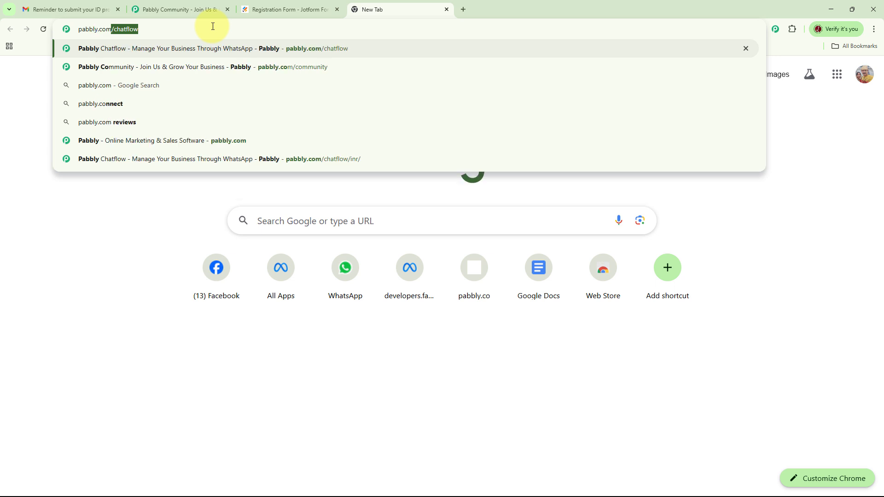
{"action": "type", "text": "/con"}
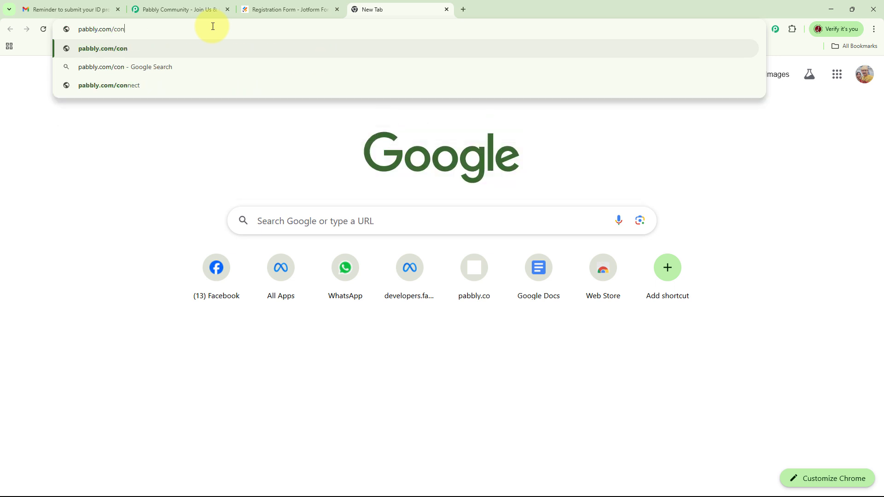
{"action": "type", "text": "nect"}
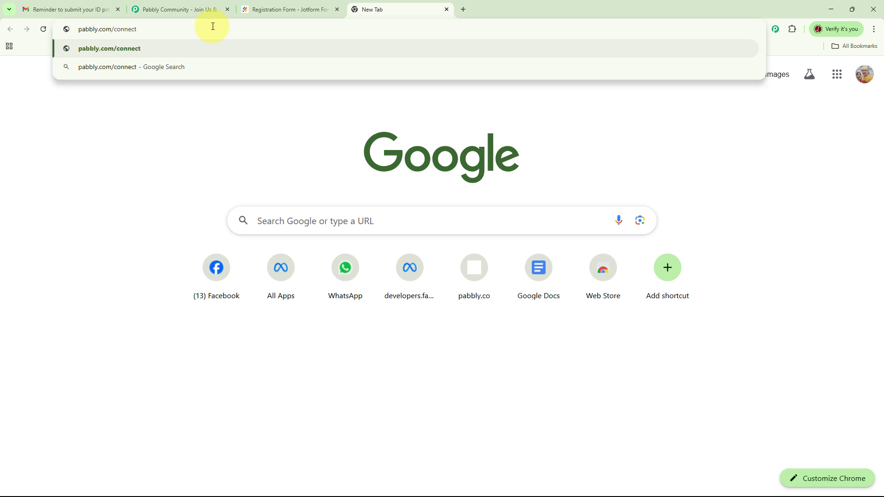
{"action": "key", "text": "Return"}
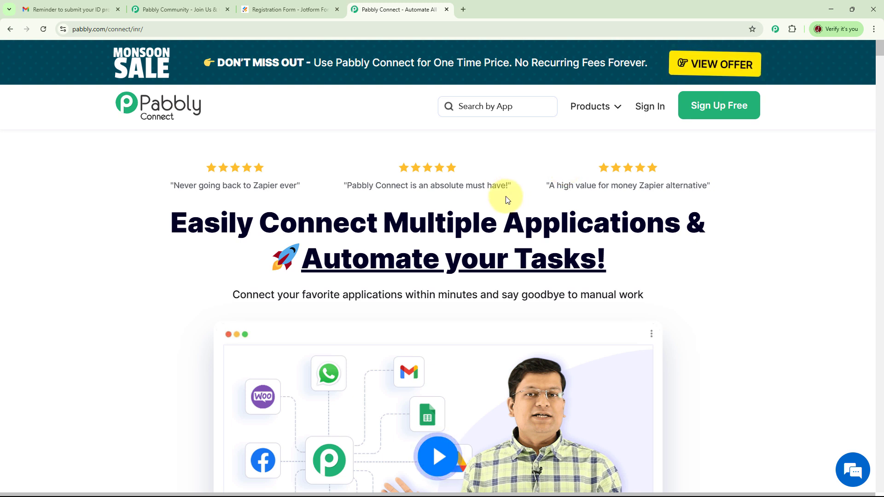
{"action": "key", "text": "ctrl+2"}
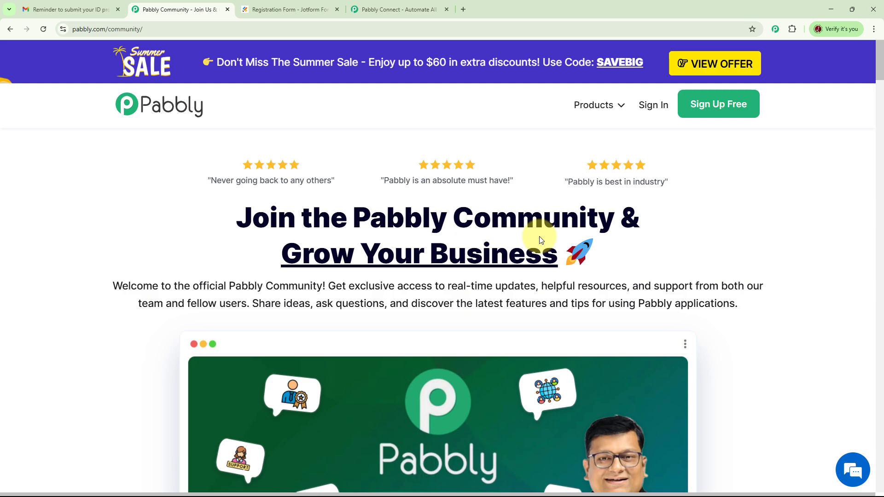
{"action": "scroll", "coordinate": [676, 255], "scroll_direction": "down", "scroll_amount": 5}
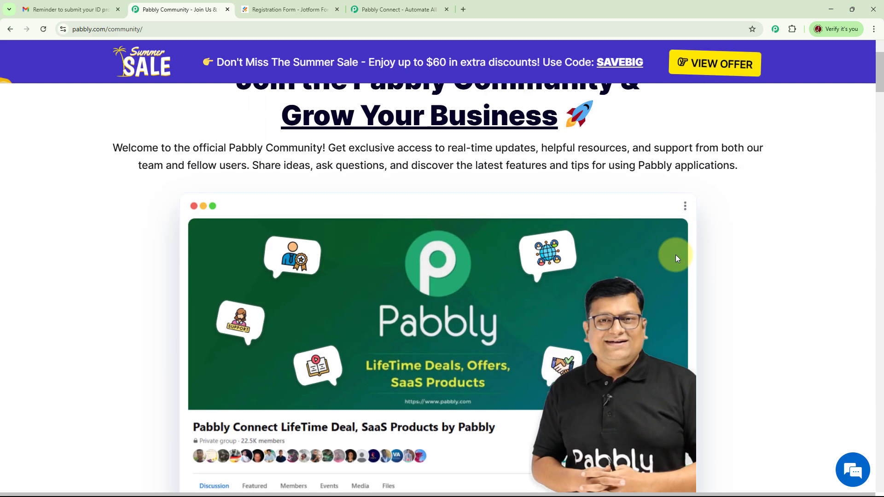
{"action": "scroll", "coordinate": [675, 256], "scroll_direction": "down", "scroll_amount": 14}
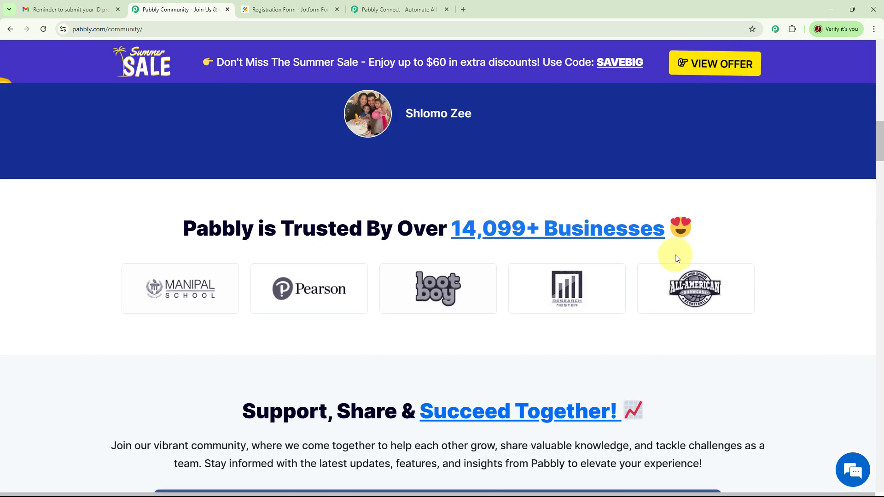
{"action": "scroll", "coordinate": [675, 255], "scroll_direction": "down", "scroll_amount": 6}
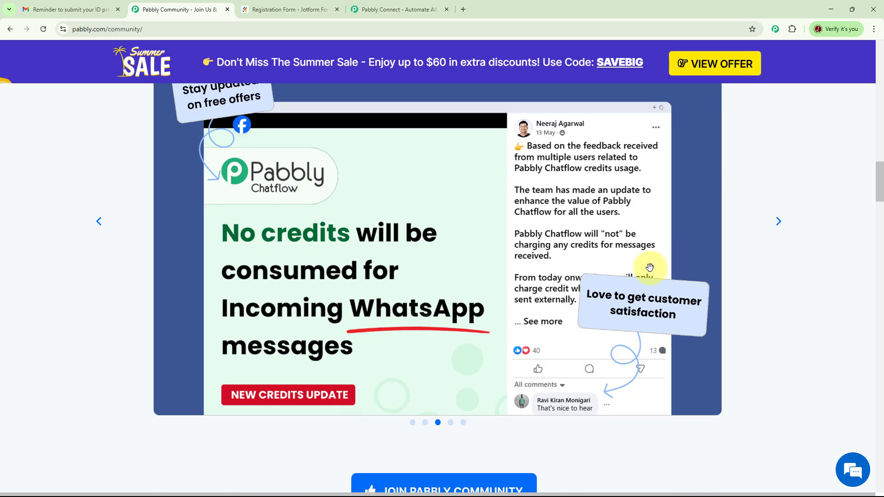
{"action": "scroll", "coordinate": [650, 267], "scroll_direction": "down", "scroll_amount": 12}
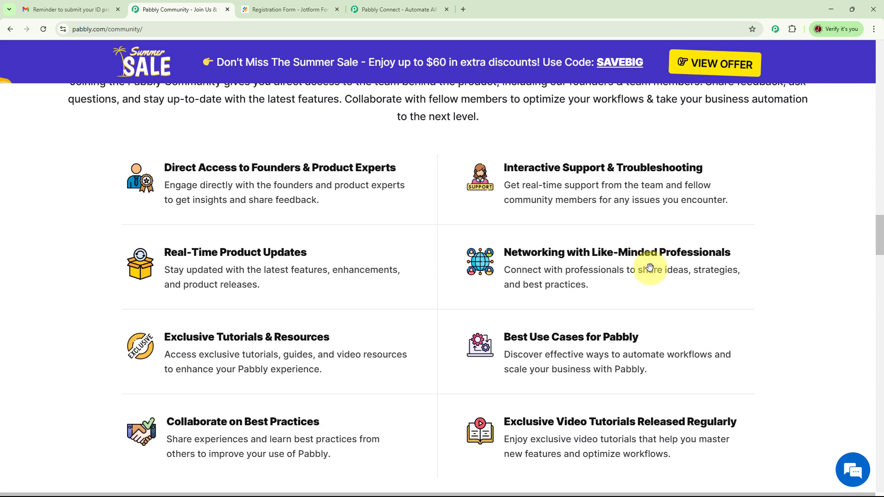
{"action": "scroll", "coordinate": [649, 268], "scroll_direction": "down", "scroll_amount": 12}
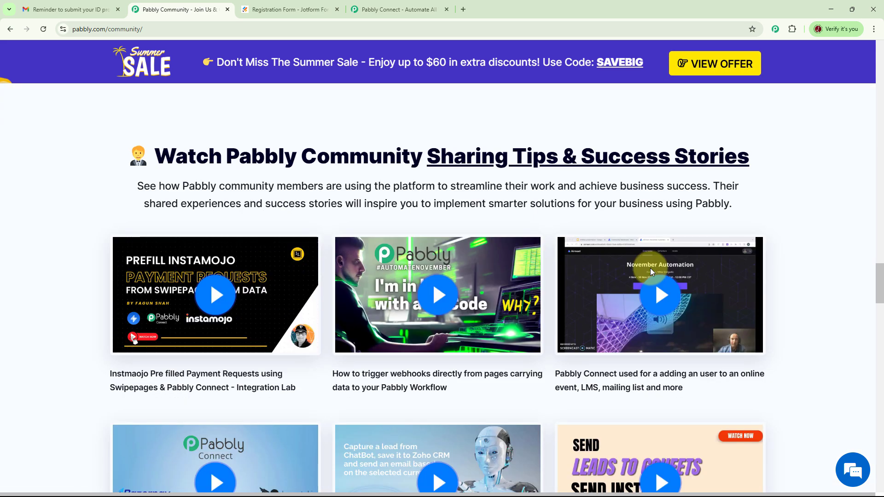
{"action": "scroll", "coordinate": [650, 268], "scroll_direction": "down", "scroll_amount": 7}
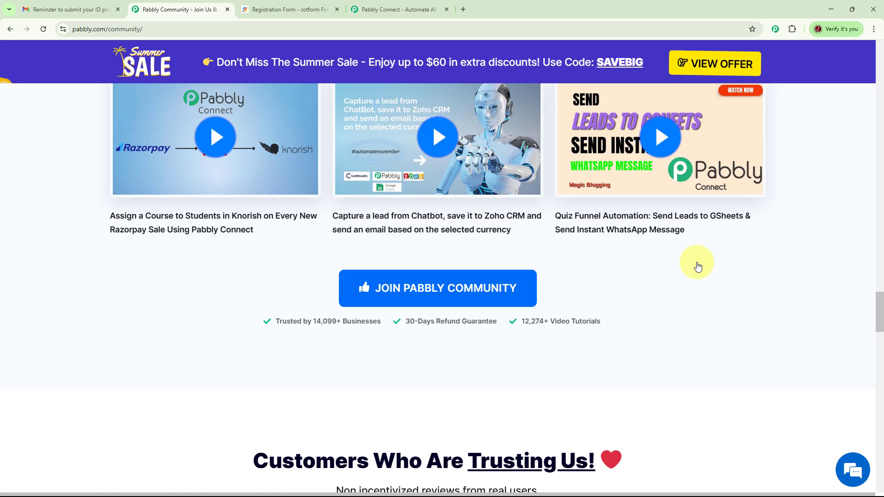
{"action": "scroll", "coordinate": [697, 266], "scroll_direction": "down", "scroll_amount": 7}
{"action": "key", "text": "ctrl+4"}
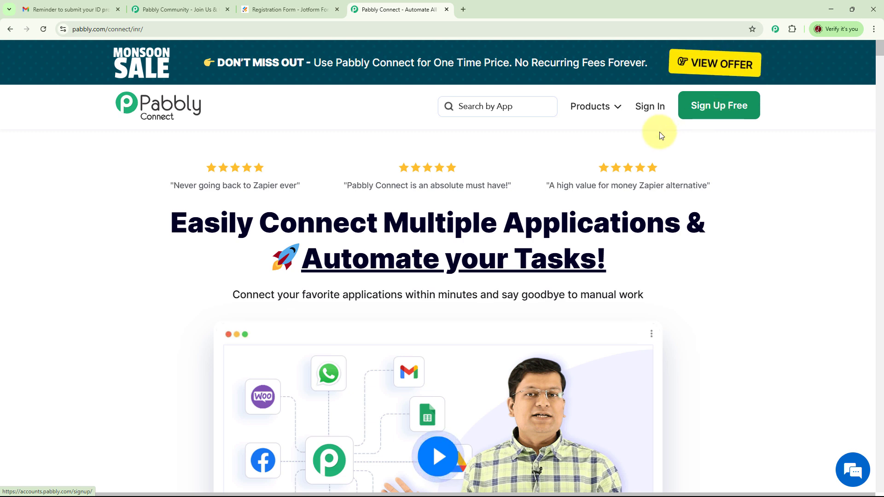
Sign in, open the Pabbly Connect app via Access Now, and start a new workflow
{"action": "left_click", "coordinate": [655, 107]}
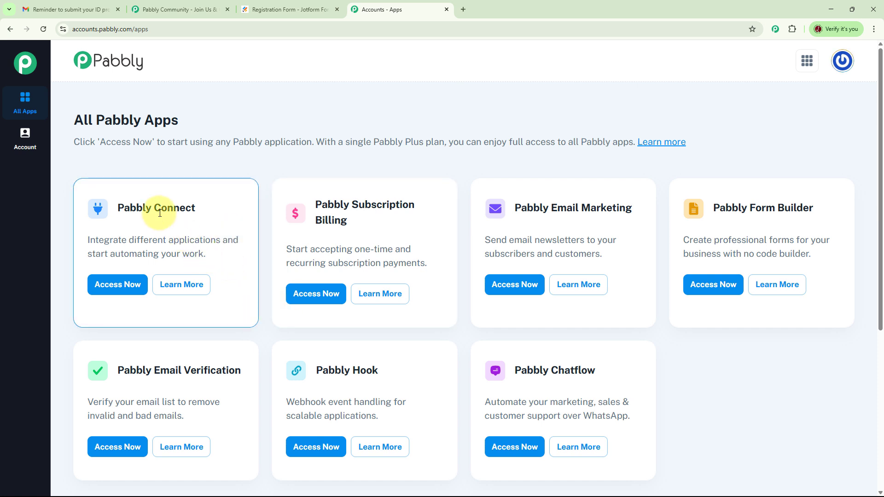
{"action": "left_click", "coordinate": [128, 283]}
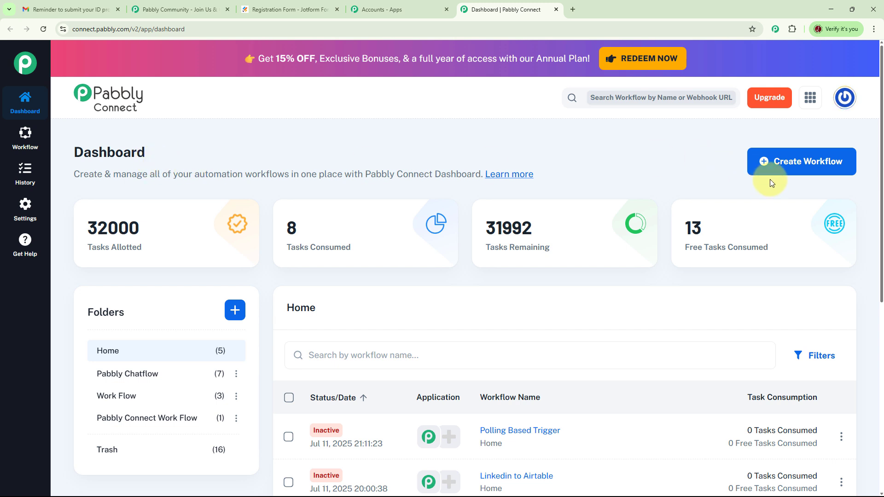
{"action": "left_click", "coordinate": [797, 165]}
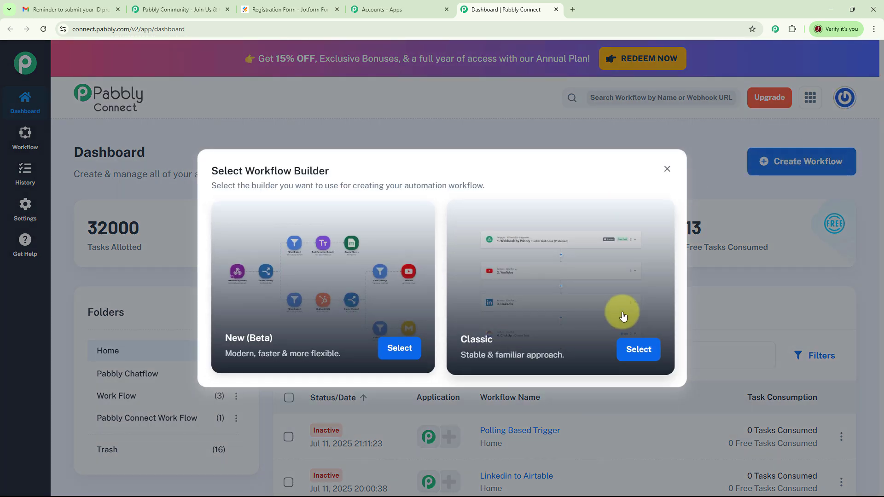
Create a Classic workflow named 'Workflow to Create Reminder Email via Gmail for Jotform' in the Pabbly Connect Work Flow folder
{"action": "left_click", "coordinate": [638, 351]}
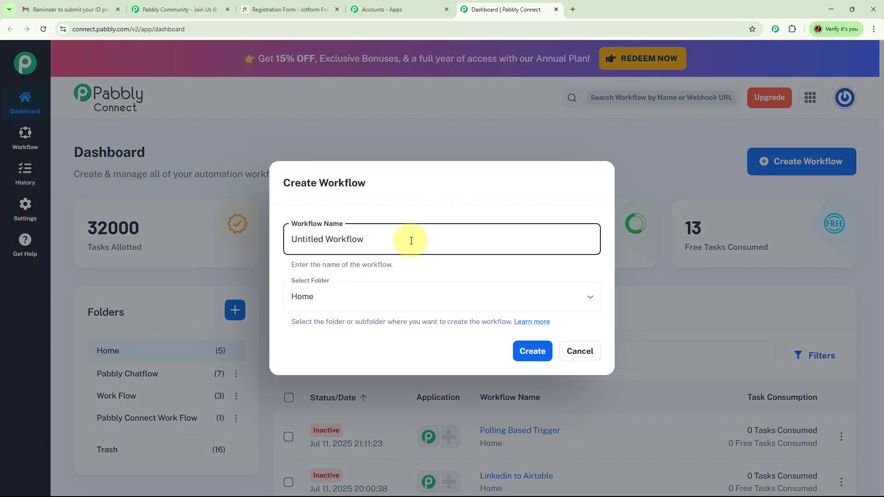
{"action": "key", "text": "ctrl+a"}
{"action": "type", "text": "Workflow to Create Reminder Email via Gmail for Jotform"}
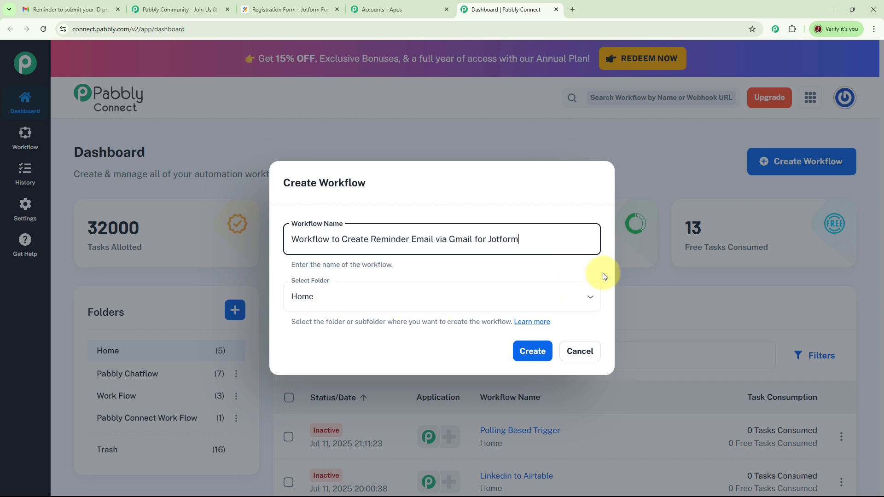
{"action": "left_click", "coordinate": [585, 298]}
{"action": "left_click", "coordinate": [416, 394]}
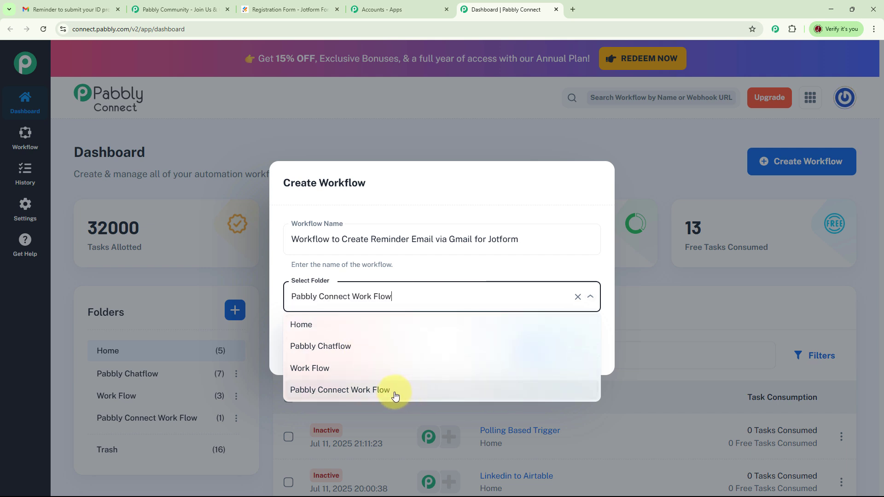
{"action": "left_click", "coordinate": [539, 354]}
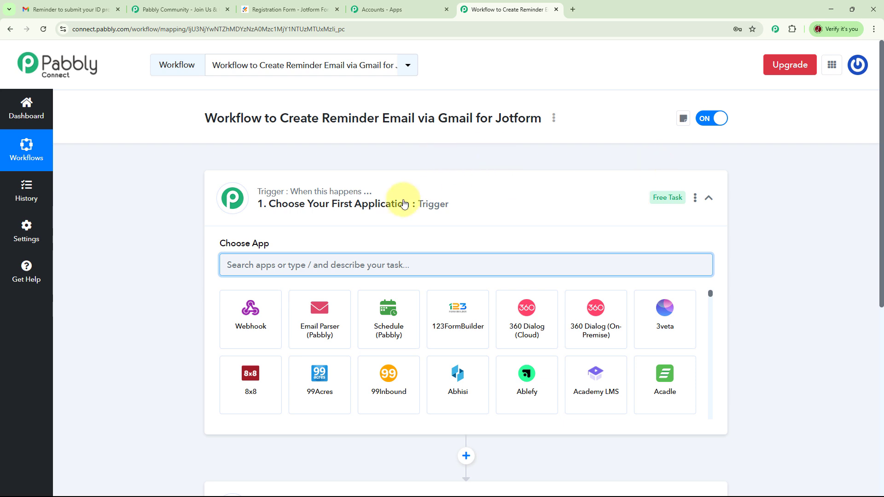
{"action": "scroll", "coordinate": [762, 283], "scroll_direction": "down", "scroll_amount": 5}
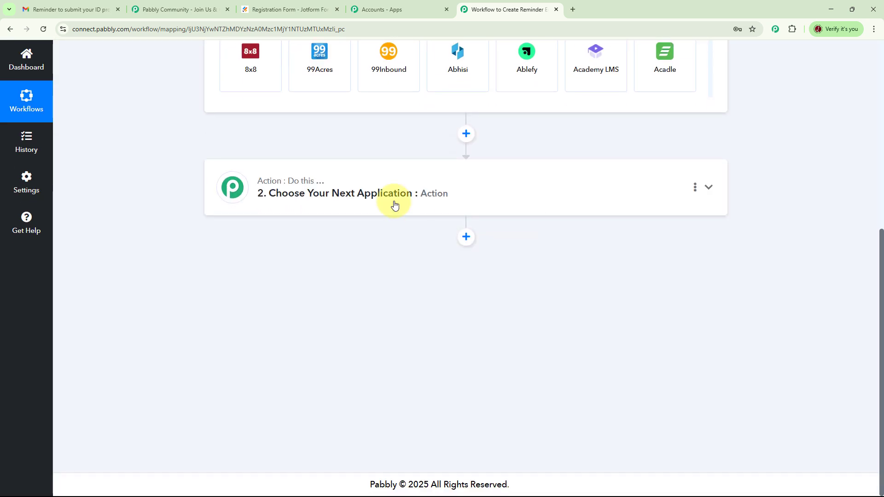
{"action": "scroll", "coordinate": [439, 267], "scroll_direction": "up", "scroll_amount": 7}
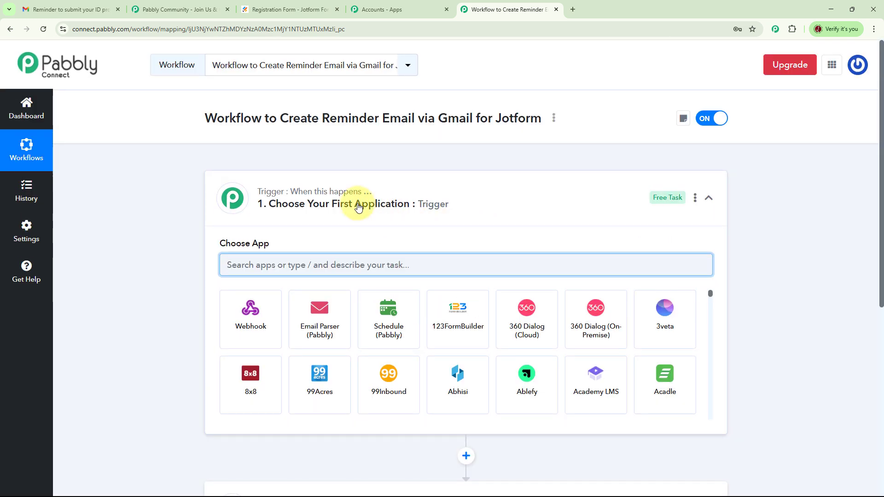
{"action": "scroll", "coordinate": [458, 223], "scroll_direction": "down", "scroll_amount": 7}
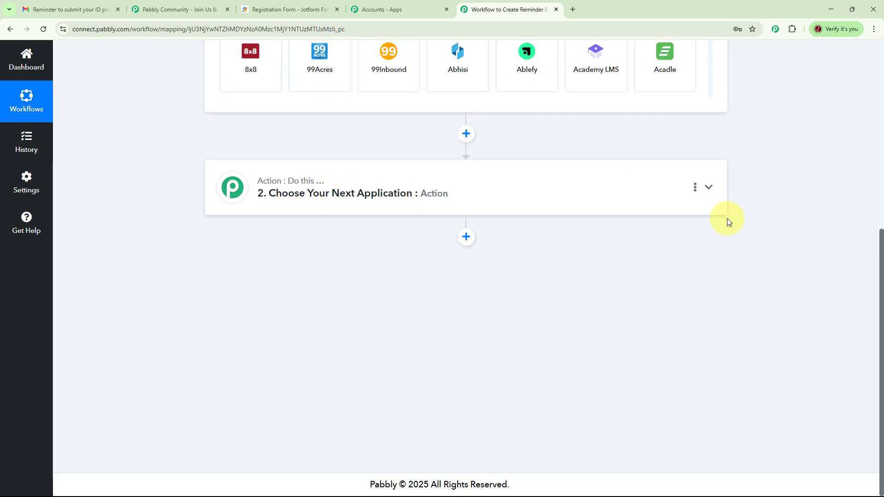
{"action": "scroll", "coordinate": [726, 220], "scroll_direction": "up", "scroll_amount": 5}
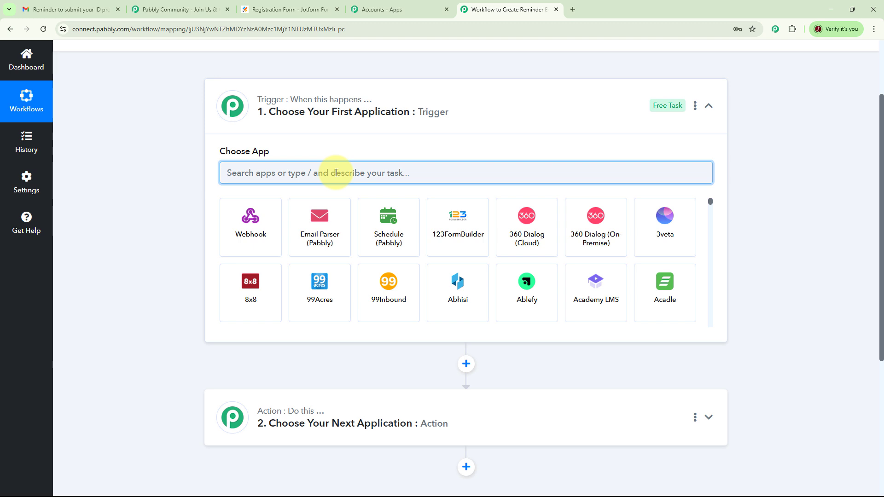
Set the trigger app to Jotform with the New Response trigger event
{"action": "type", "text": "jotf"}
{"action": "left_click", "coordinate": [257, 228]}
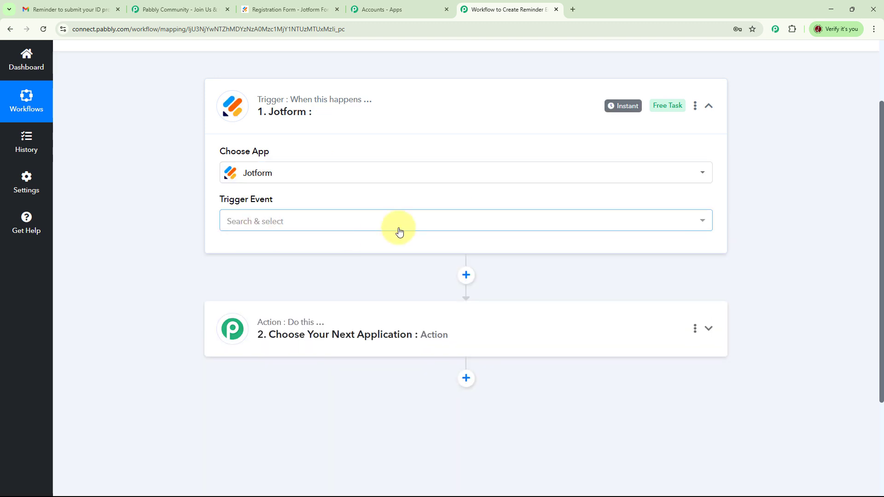
{"action": "left_click", "coordinate": [698, 221]}
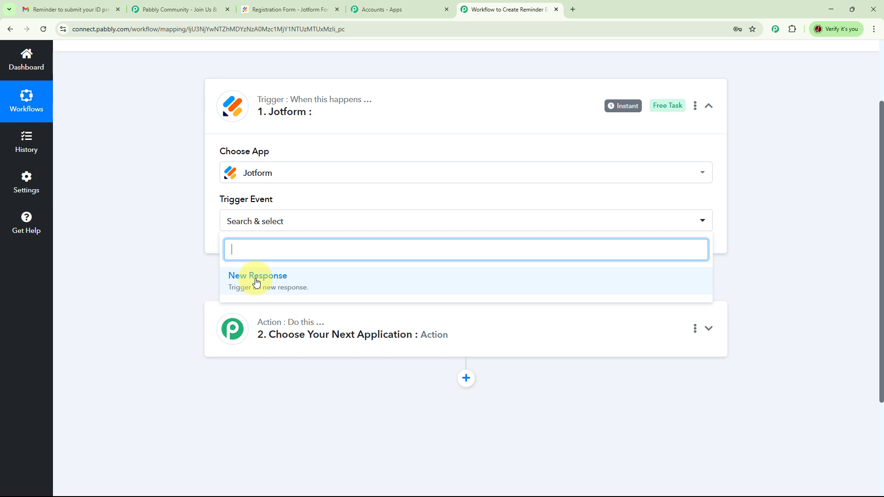
{"action": "left_click", "coordinate": [257, 281]}
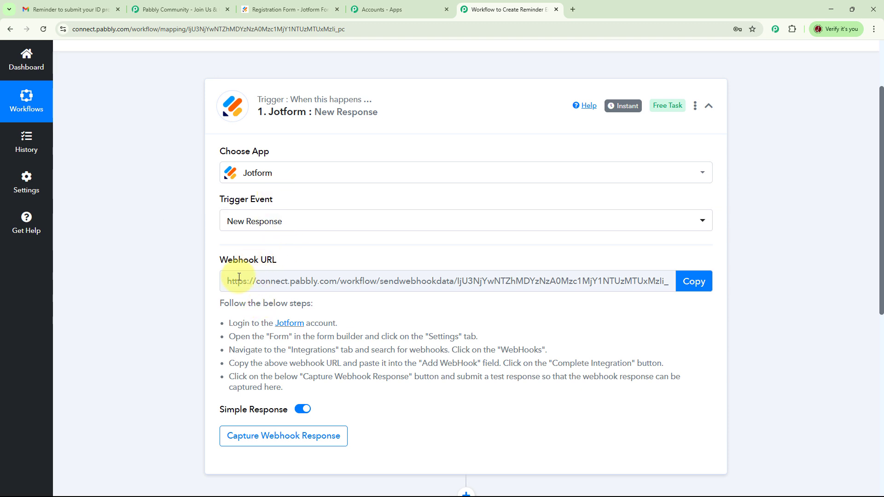
Copy the Jotform trigger's webhook URL and review the setup instructions below it
{"action": "left_click", "coordinate": [695, 291]}
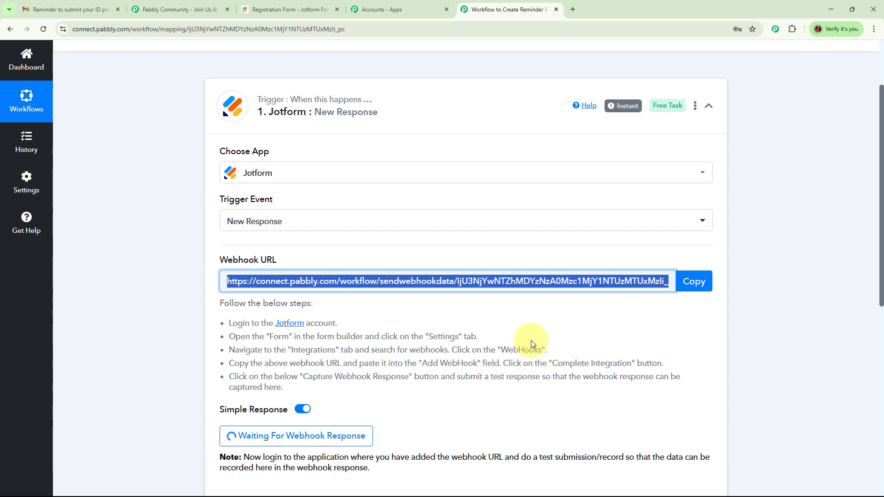
{"action": "scroll", "coordinate": [529, 341], "scroll_direction": "down", "scroll_amount": 2}
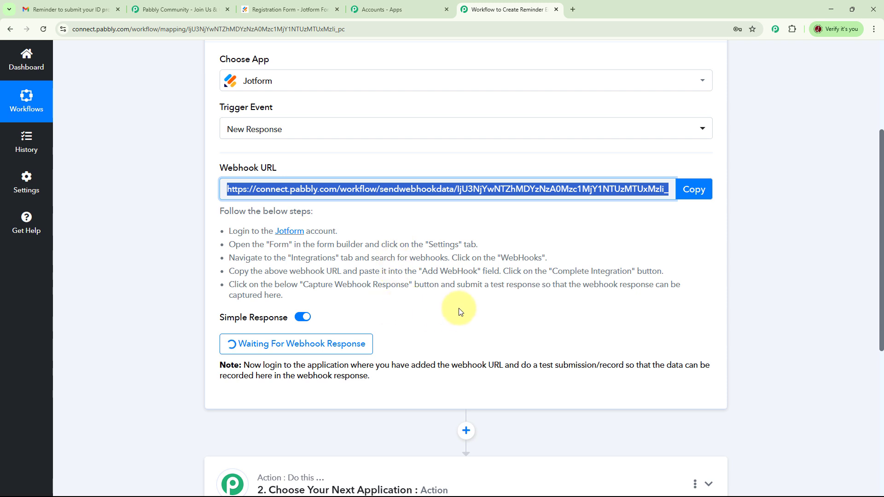
{"action": "scroll", "coordinate": [460, 308], "scroll_direction": "up", "scroll_amount": 4}
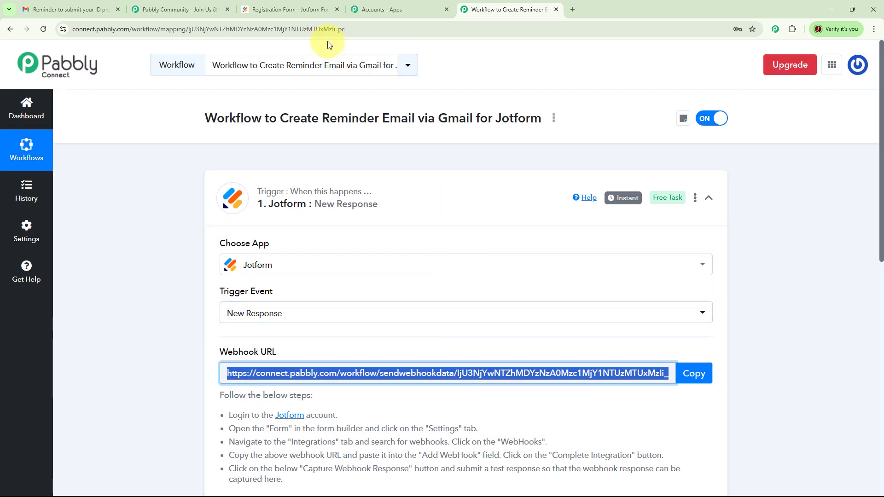
Leave the Registration Form preview and search Settings > Integrations for webhooks
{"action": "left_click", "coordinate": [277, 9]}
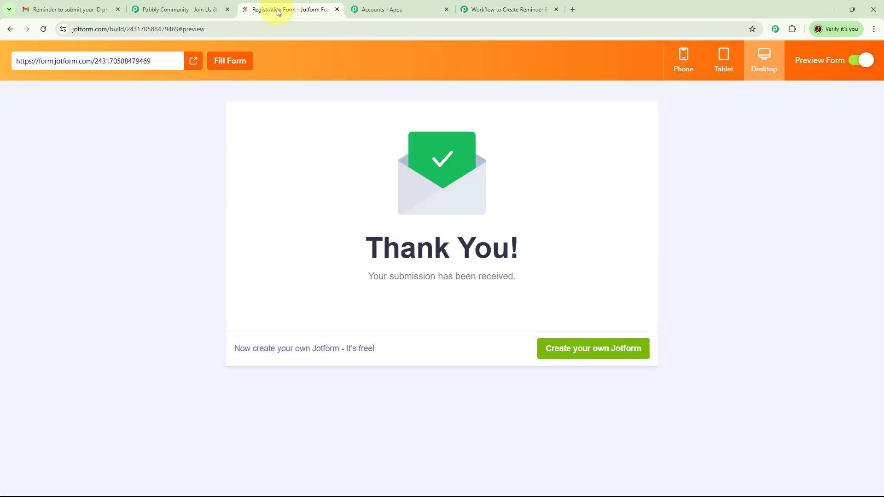
{"action": "left_click", "coordinate": [857, 64]}
{"action": "left_click", "coordinate": [436, 94]}
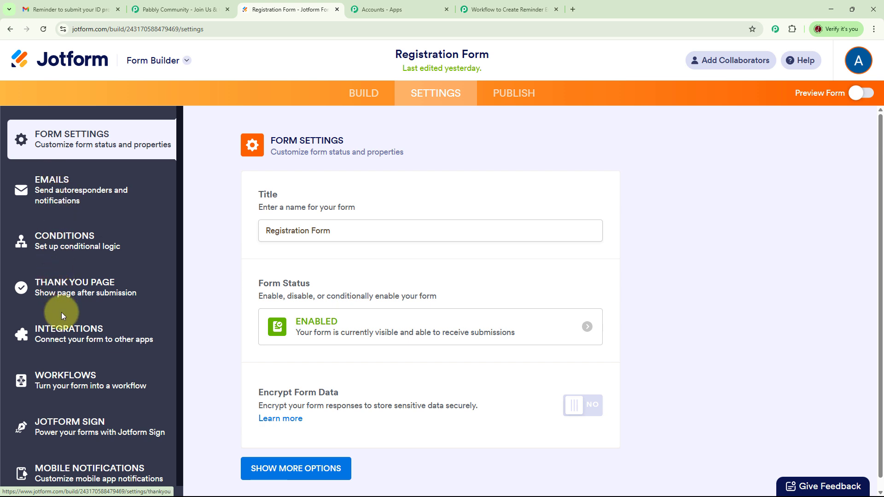
{"action": "left_click", "coordinate": [62, 332]}
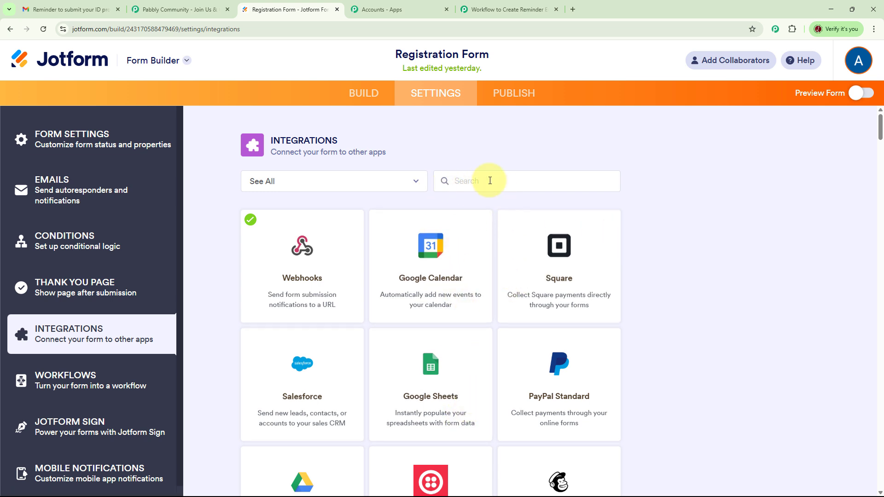
{"action": "type", "text": "w"}
Add the copied Pabbly URL to the Webhooks integration, complete it, and reopen the form preview
{"action": "left_click", "coordinate": [325, 276]}
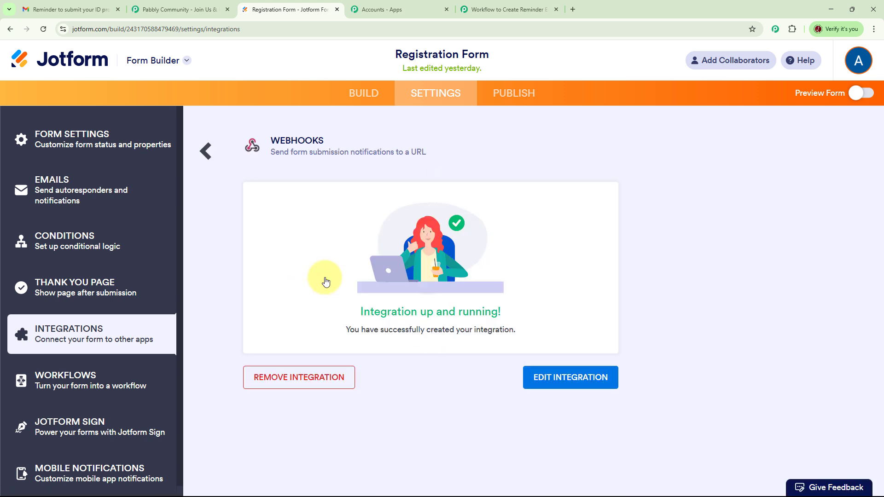
{"action": "left_click", "coordinate": [579, 385]}
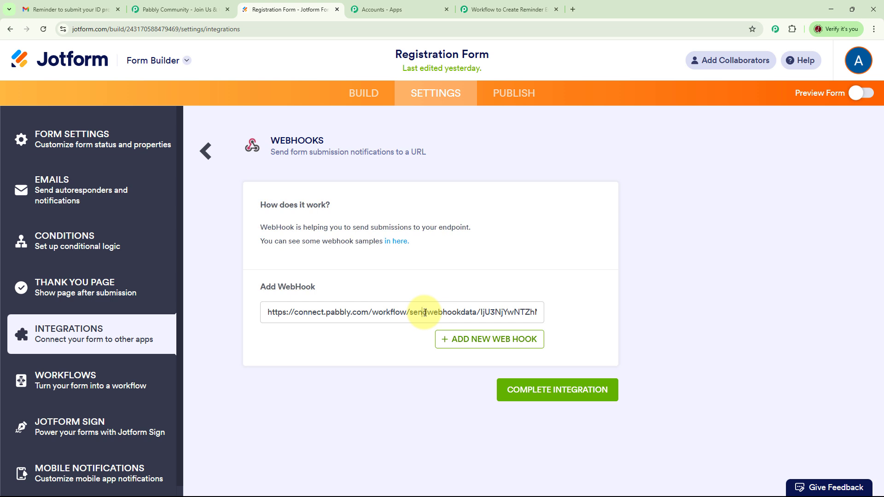
{"action": "left_click", "coordinate": [558, 391]}
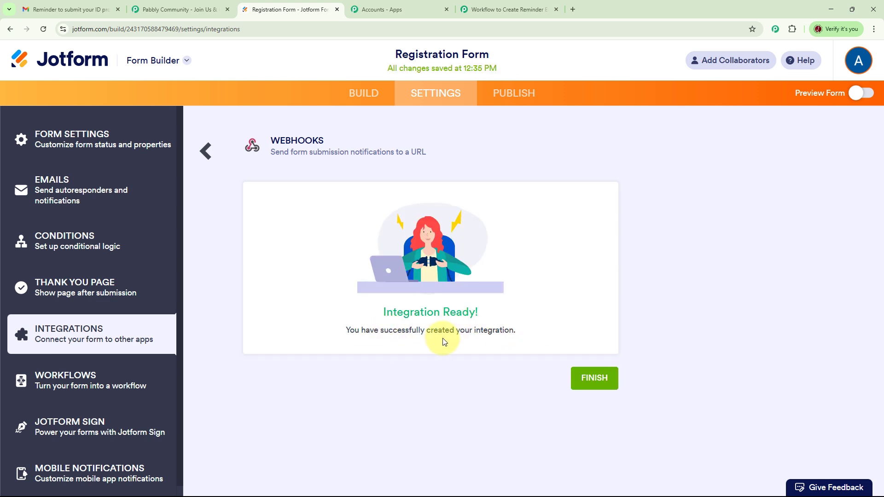
{"action": "left_click", "coordinate": [601, 381]}
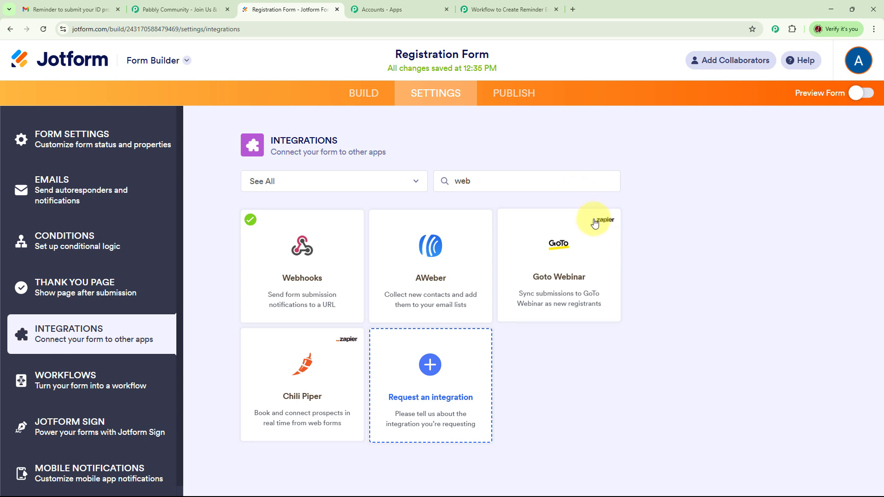
{"action": "left_click", "coordinate": [861, 101]}
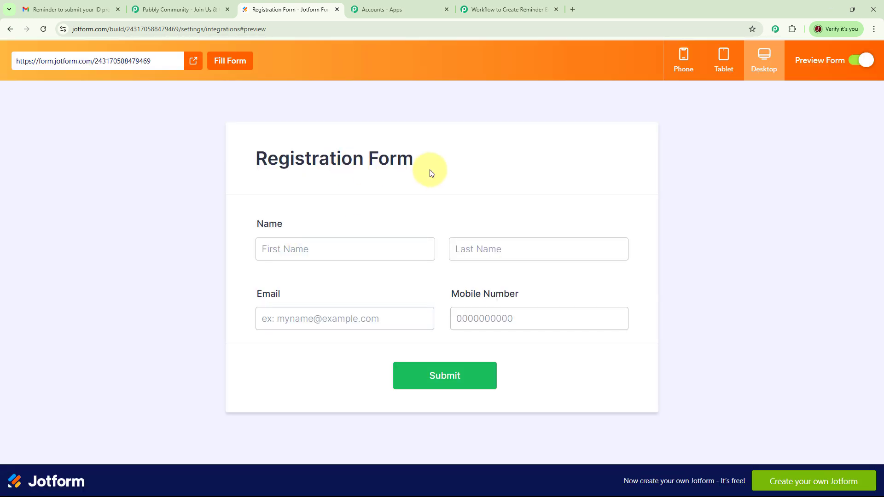
Autofill the test name, edit the e-mail address, enter a mobile number, and submit the registration
{"action": "left_click", "coordinate": [312, 249]}
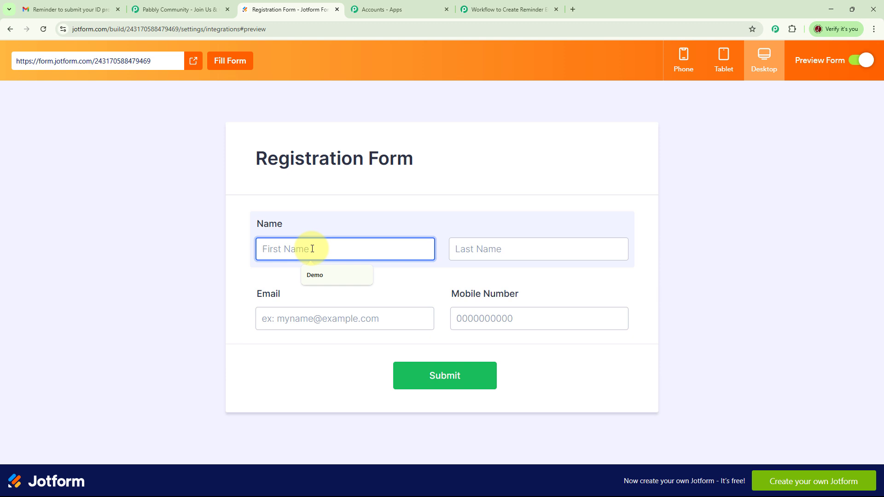
{"action": "type", "text": "T"}
{"action": "left_click", "coordinate": [323, 276]}
{"action": "left_click", "coordinate": [286, 319]}
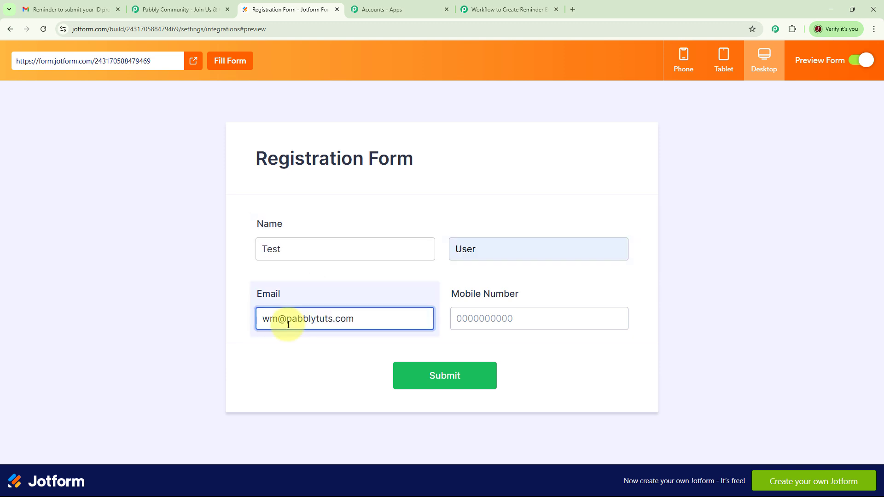
{"action": "double_click", "coordinate": [288, 318]}
{"action": "key", "text": "BackSpace"}
{"action": "type", "text": "pprs"}
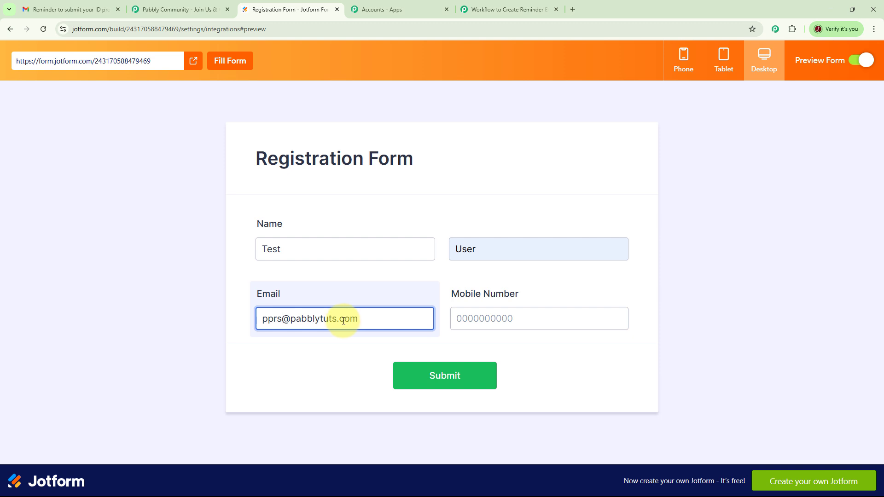
{"action": "left_click", "coordinate": [530, 319]}
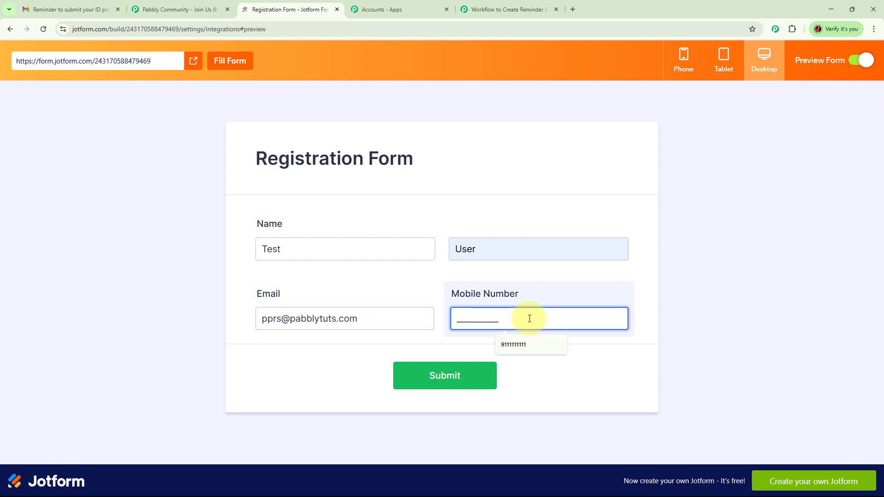
{"action": "type", "text": "1111111111"}
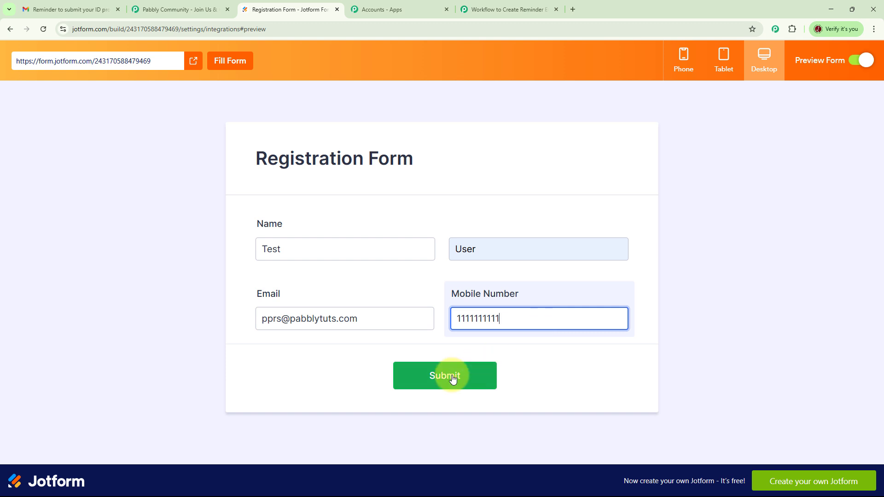
{"action": "left_click", "coordinate": [453, 378]}
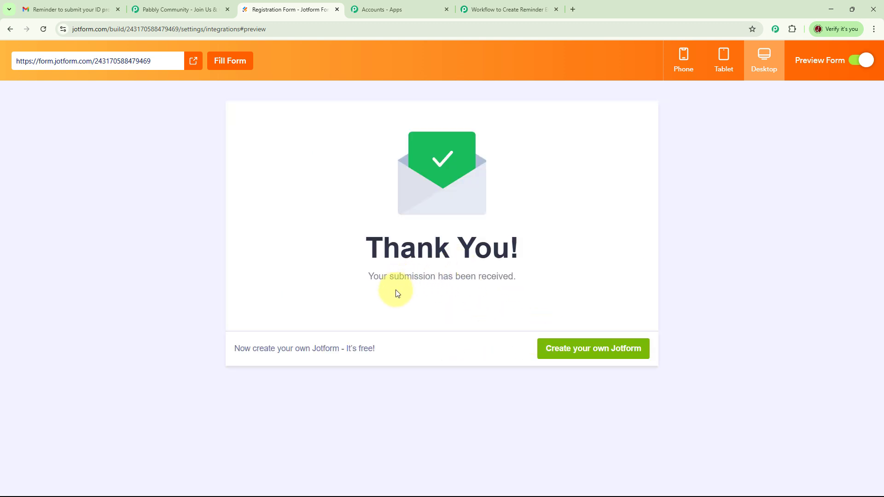
Back in the Pabbly workflow, review the captured response's name, e-mail, mobile number and form fields
{"action": "left_click", "coordinate": [520, 10]}
{"action": "scroll", "coordinate": [460, 217], "scroll_direction": "down", "scroll_amount": 5}
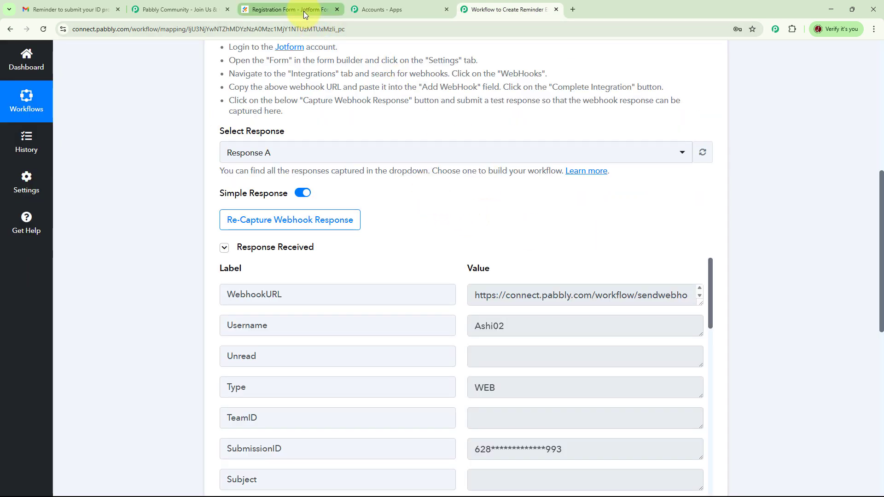
{"action": "scroll", "coordinate": [632, 187], "scroll_direction": "down", "scroll_amount": 3}
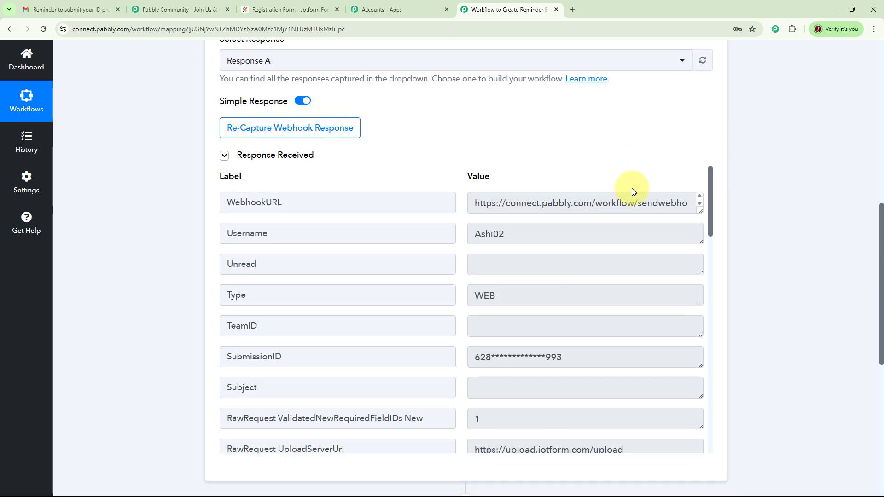
{"action": "scroll", "coordinate": [604, 175], "scroll_direction": "down", "scroll_amount": 2}
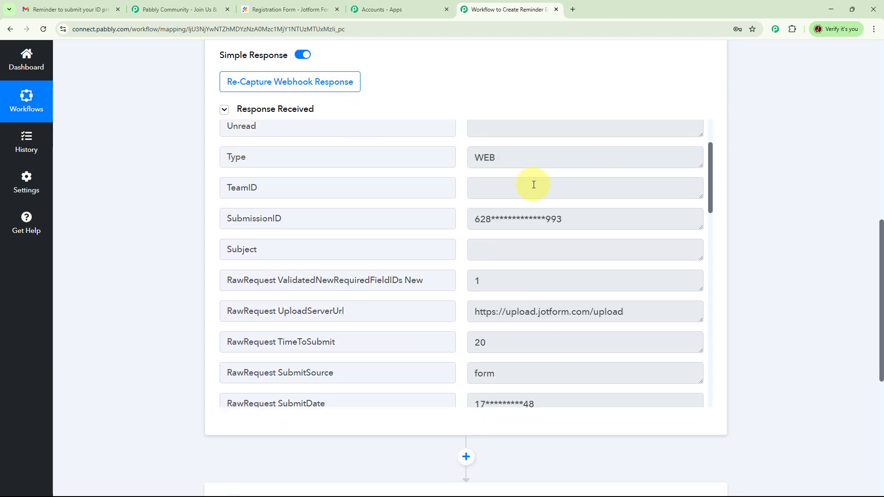
{"action": "scroll", "coordinate": [575, 194], "scroll_direction": "up", "scroll_amount": 2}
{"action": "scroll", "coordinate": [415, 182], "scroll_direction": "down", "scroll_amount": 10}
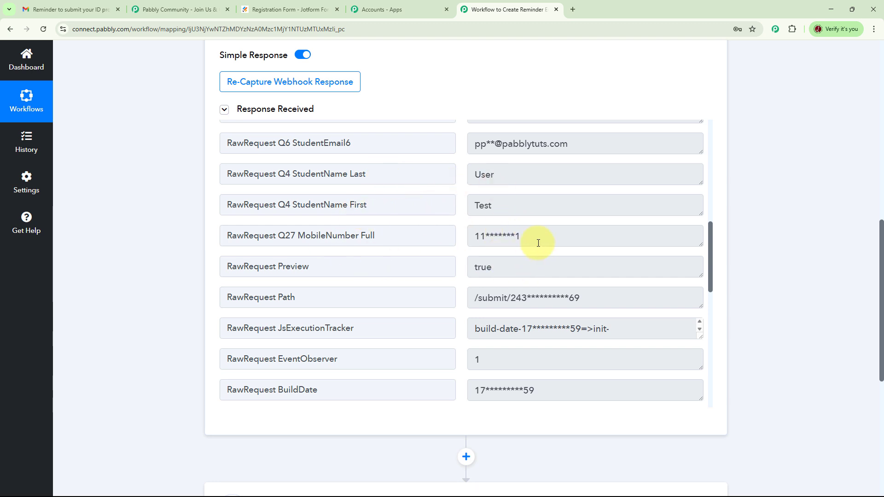
{"action": "scroll", "coordinate": [557, 256], "scroll_direction": "down", "scroll_amount": 8}
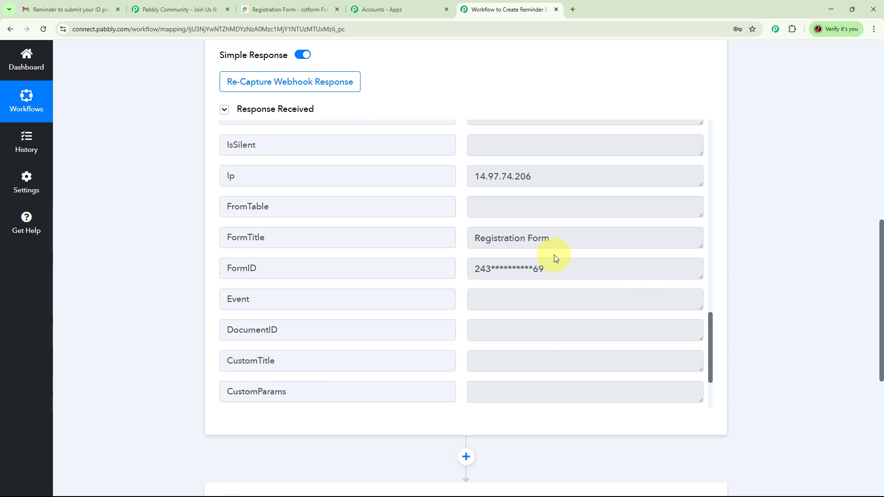
{"action": "scroll", "coordinate": [555, 260], "scroll_direction": "down", "scroll_amount": 5}
{"action": "scroll", "coordinate": [572, 251], "scroll_direction": "up", "scroll_amount": 8}
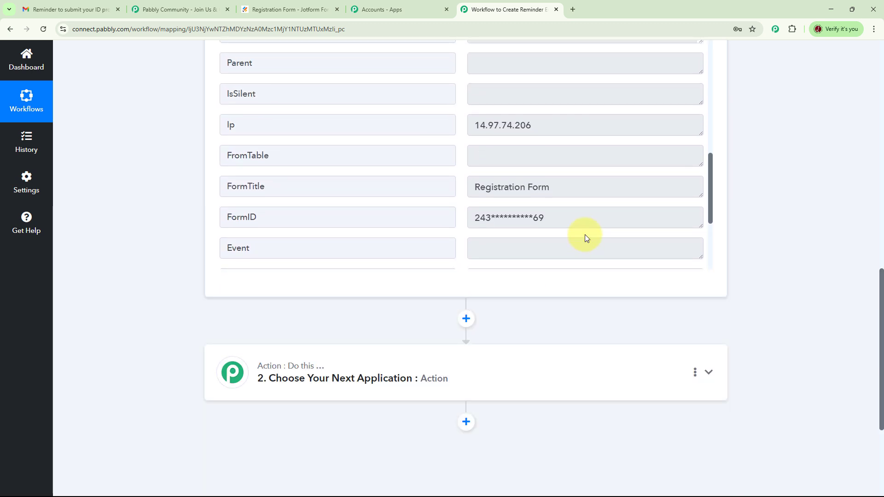
{"action": "scroll", "coordinate": [586, 236], "scroll_direction": "up", "scroll_amount": 5}
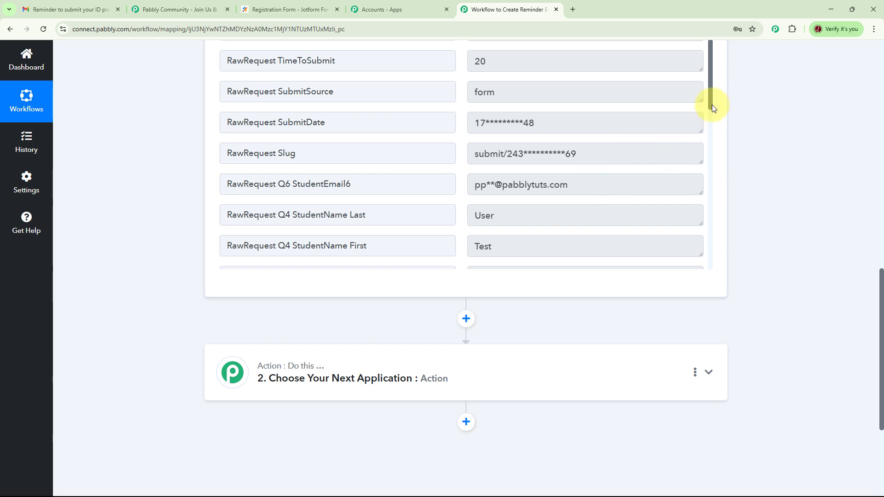
Add a Gmail action step after step 2 using the Send Email (V2) event
{"action": "left_click", "coordinate": [465, 422]}
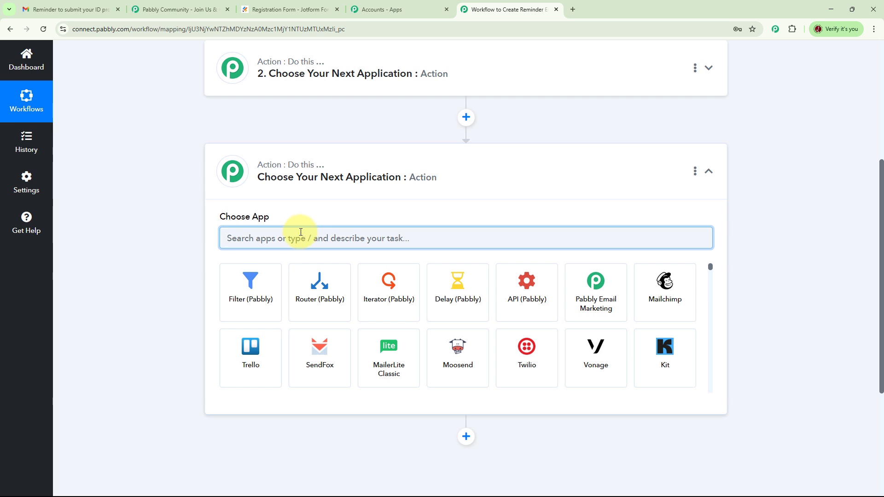
{"action": "type", "text": "gmail"}
{"action": "left_click", "coordinate": [257, 288]}
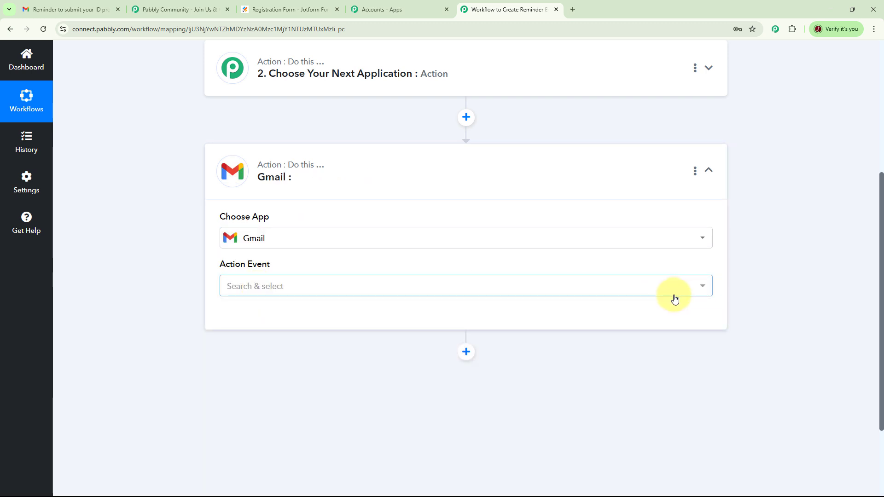
{"action": "left_click", "coordinate": [694, 286]}
{"action": "scroll", "coordinate": [401, 177], "scroll_direction": "down", "scroll_amount": 3}
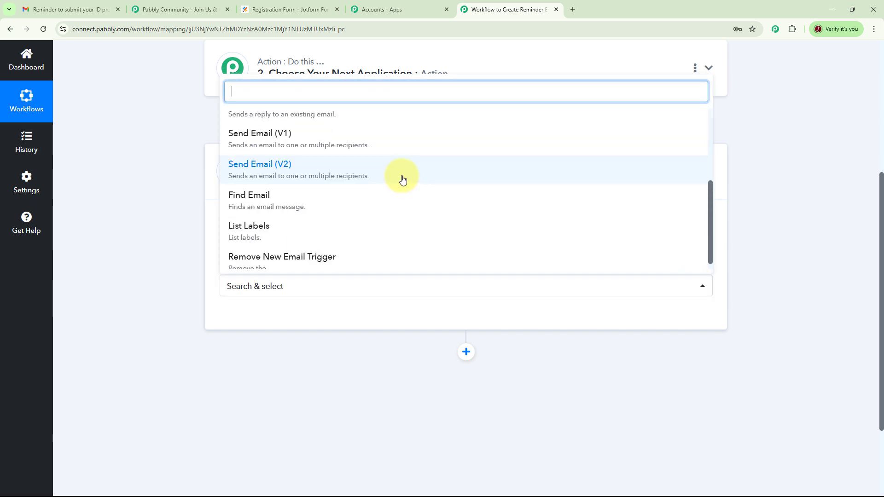
{"action": "left_click", "coordinate": [261, 177]}
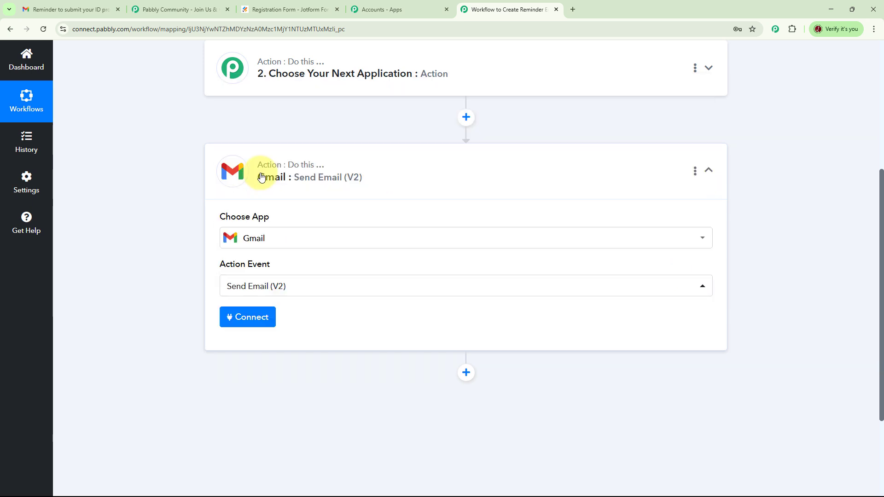
Add a new Gmail connection and authorise the Google account for Pabbly Connect
{"action": "left_click", "coordinate": [247, 317]}
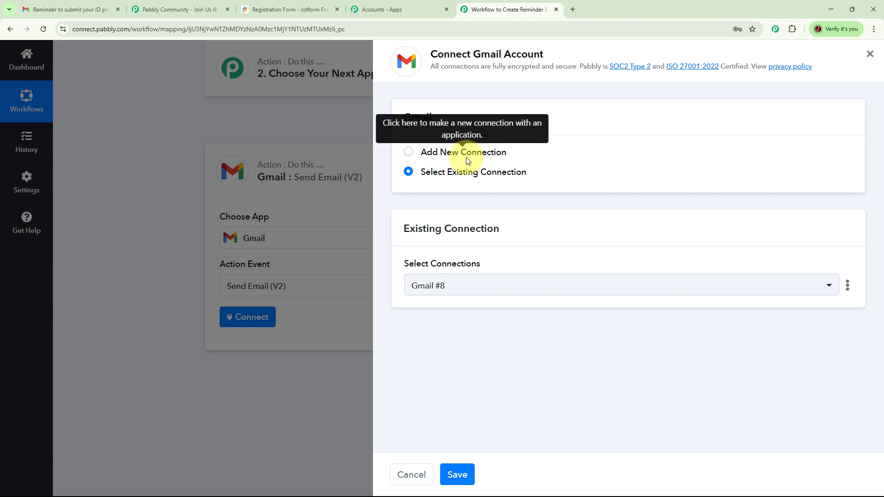
{"action": "left_click", "coordinate": [446, 156]}
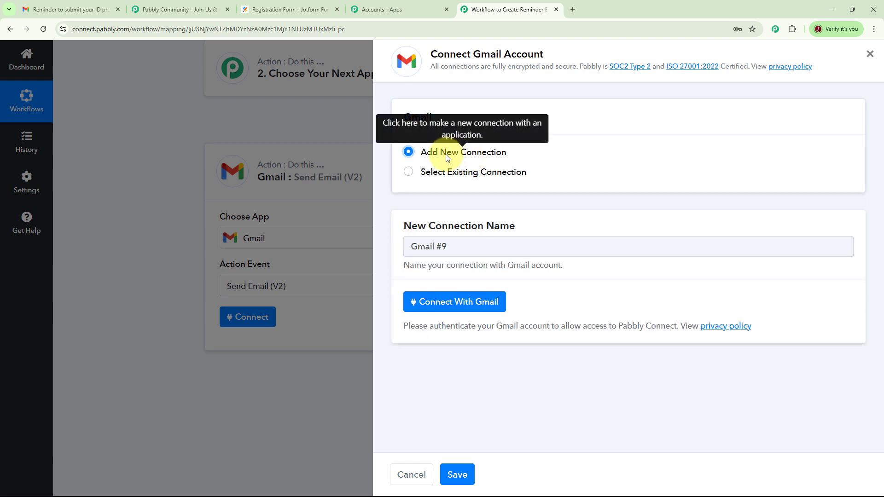
{"action": "left_click", "coordinate": [467, 304]}
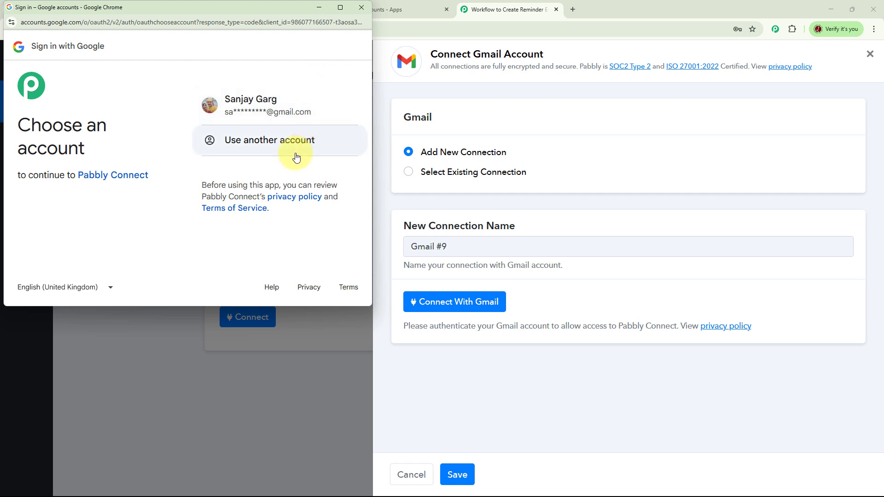
{"action": "left_click", "coordinate": [266, 114]}
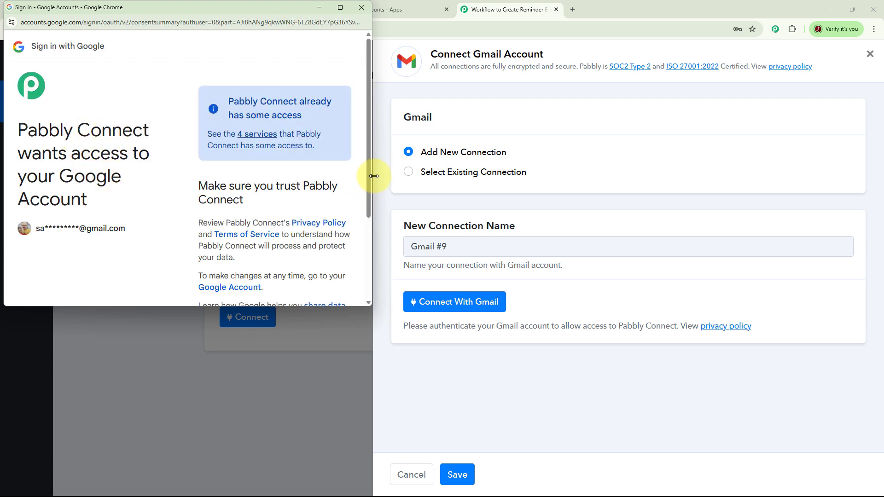
{"action": "scroll", "coordinate": [366, 168], "scroll_direction": "down", "scroll_amount": 3}
{"action": "left_click", "coordinate": [320, 243]}
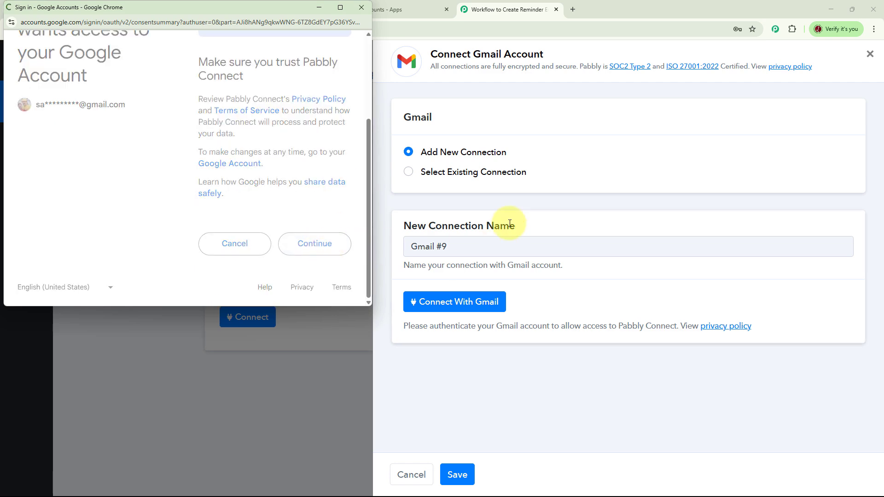
{"action": "left_click", "coordinate": [431, 314]}
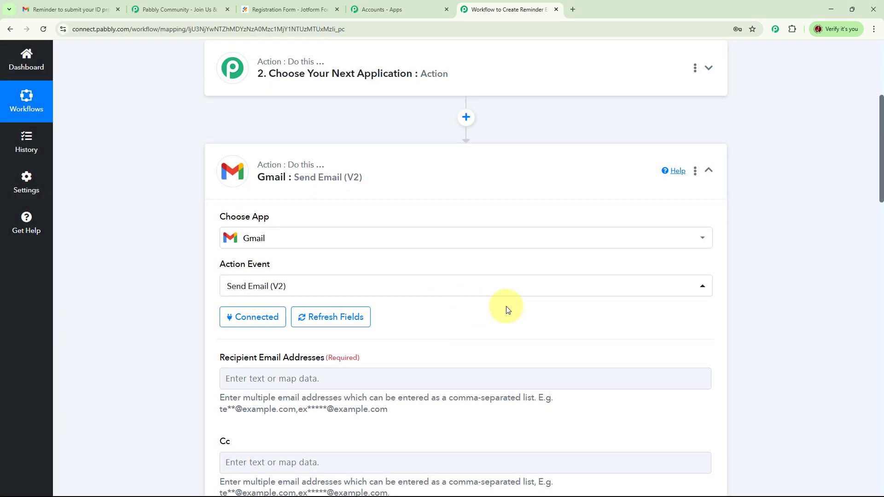
{"action": "scroll", "coordinate": [507, 309], "scroll_direction": "up", "scroll_amount": 2}
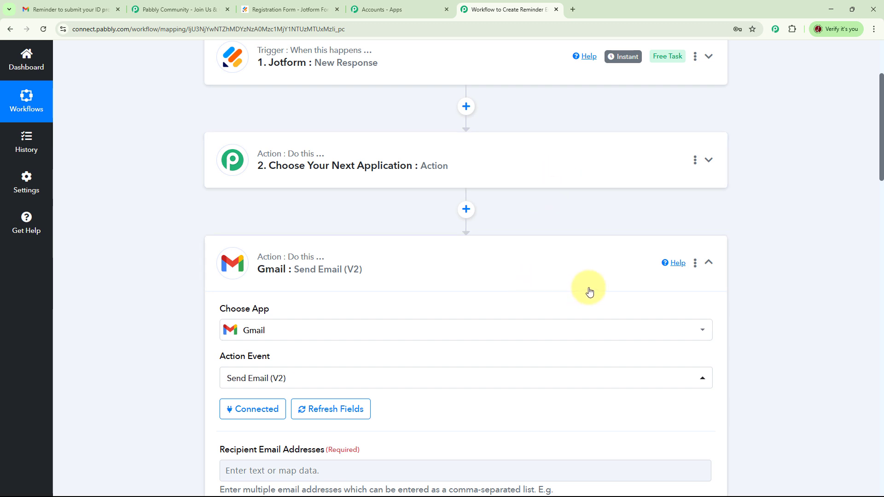
Map Recipient Email Addresses to the Jotform response's RawRequest Q6 StudentEmail6 field
{"action": "scroll", "coordinate": [589, 292], "scroll_direction": "down", "scroll_amount": 6}
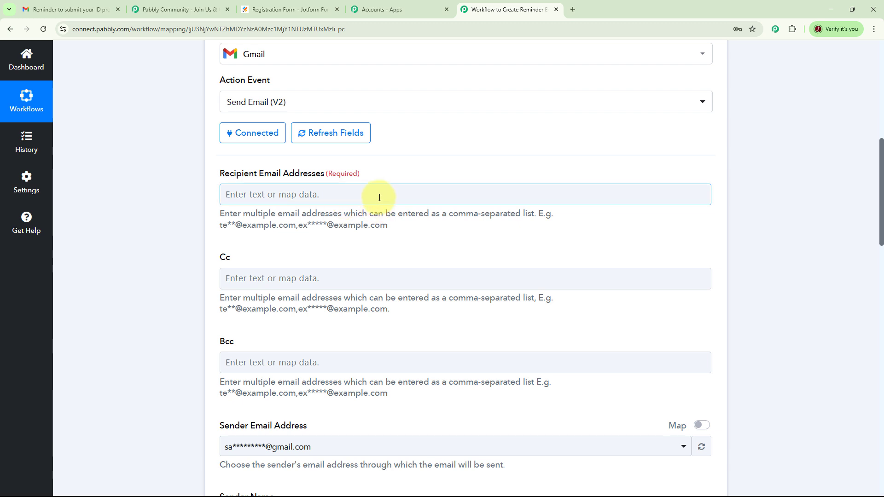
{"action": "left_click", "coordinate": [337, 194]}
{"action": "left_click", "coordinate": [383, 277]}
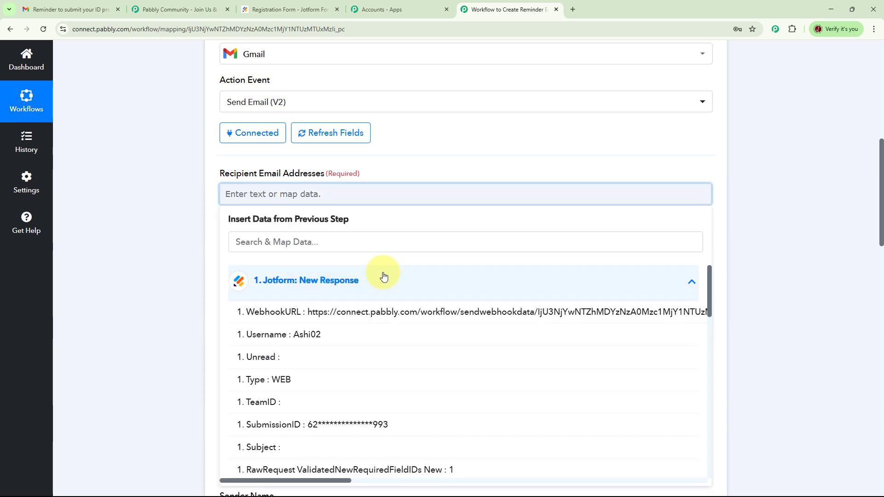
{"action": "scroll", "coordinate": [407, 375], "scroll_direction": "down", "scroll_amount": 5}
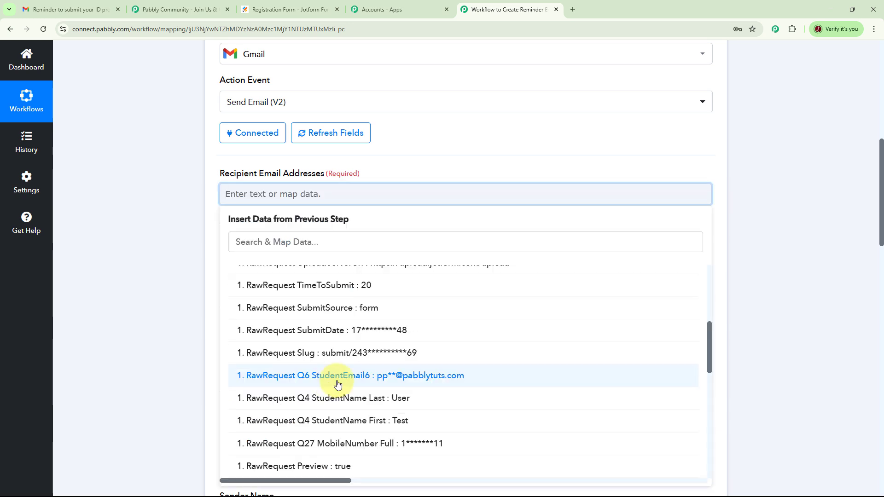
{"action": "left_click", "coordinate": [411, 377]}
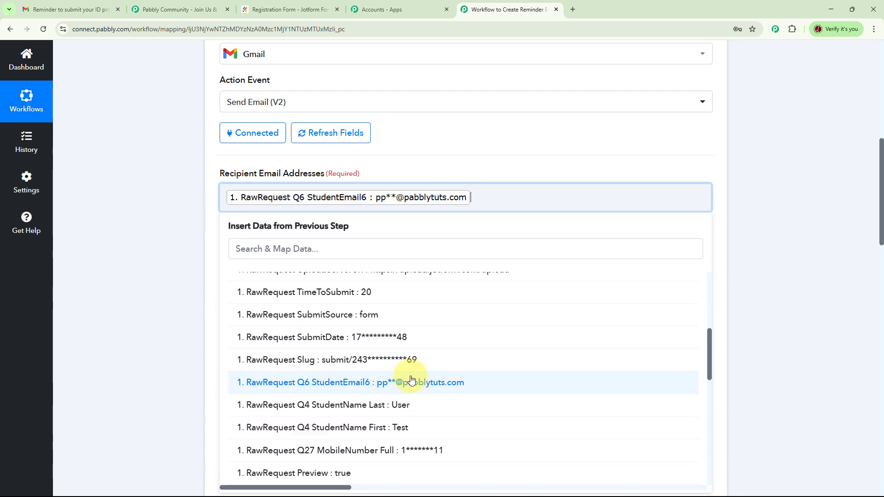
{"action": "left_click", "coordinate": [214, 210]}
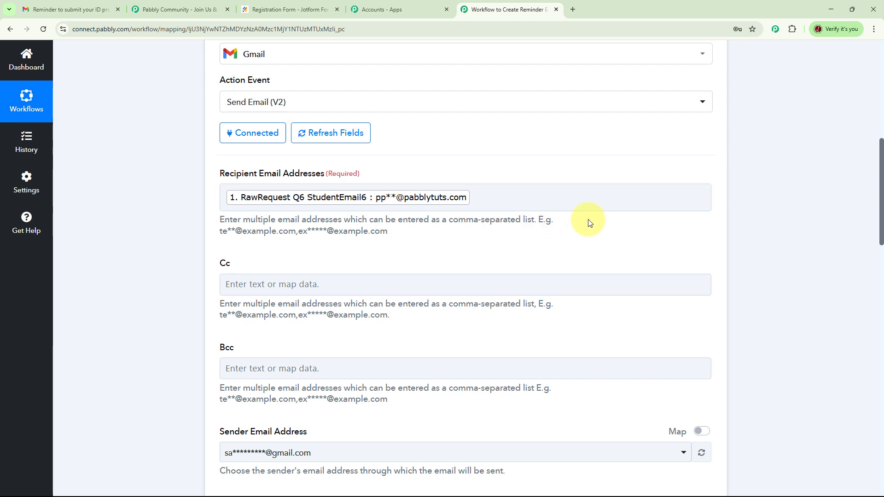
{"action": "scroll", "coordinate": [290, 302], "scroll_direction": "down", "scroll_amount": 1}
{"action": "scroll", "coordinate": [526, 265], "scroll_direction": "down", "scroll_amount": 2}
{"action": "scroll", "coordinate": [534, 248], "scroll_direction": "down", "scroll_amount": 2}
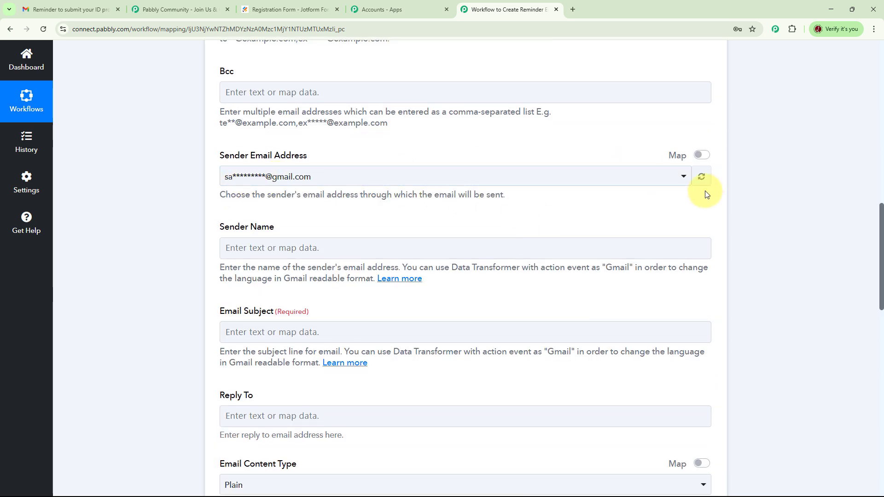
Set the email's Sender Name to 'Pabbly Connect'
{"action": "scroll", "coordinate": [415, 198], "scroll_direction": "down", "scroll_amount": 1}
{"action": "left_click", "coordinate": [346, 208]}
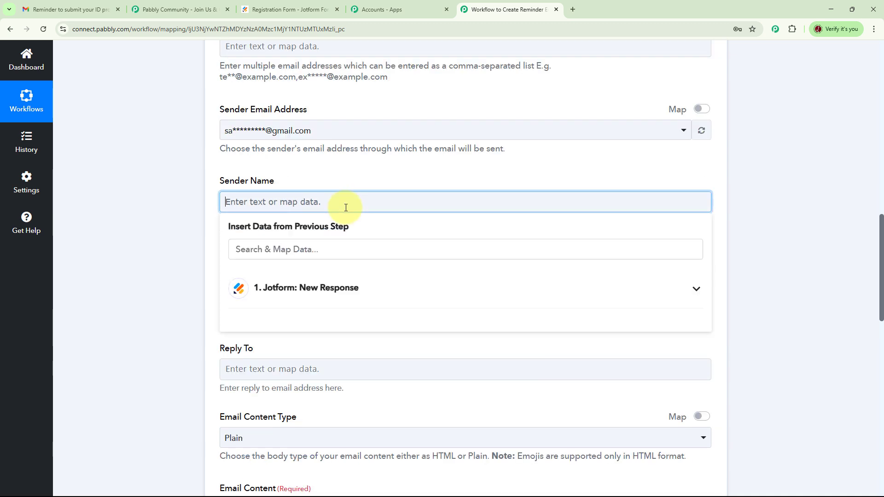
{"action": "type", "text": "Pabbly Connect"}
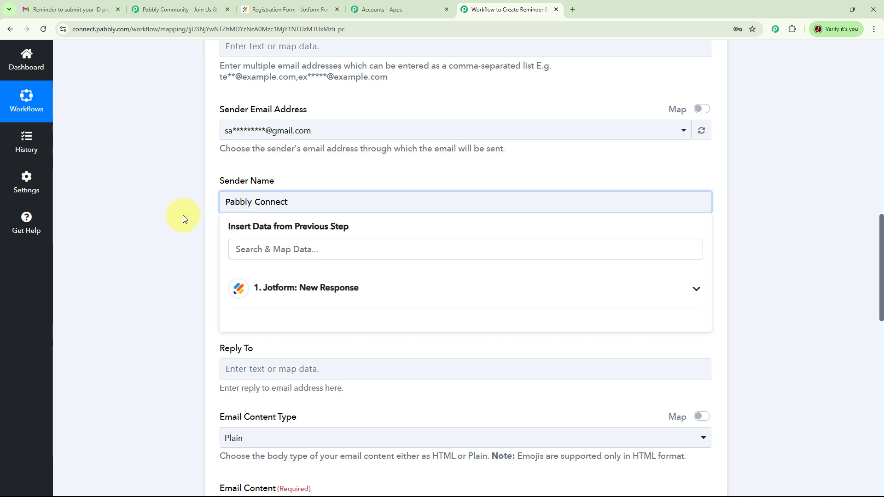
{"action": "left_click", "coordinate": [193, 228]}
{"action": "scroll", "coordinate": [192, 228], "scroll_direction": "down", "scroll_amount": 2}
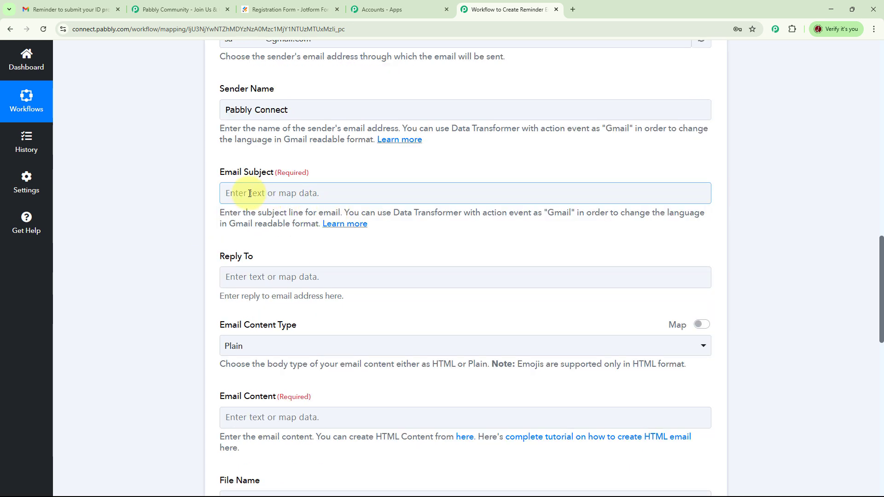
Set the Email Subject to 'Reminder to Submit ID Proof'
{"action": "left_click", "coordinate": [350, 192]}
{"action": "type", "text": "Re"}
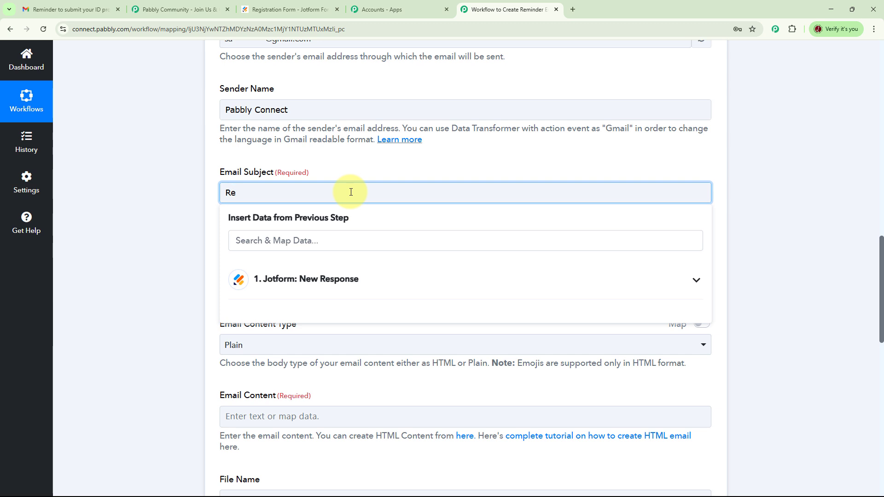
{"action": "type", "text": "minder to Submit ID Proof"}
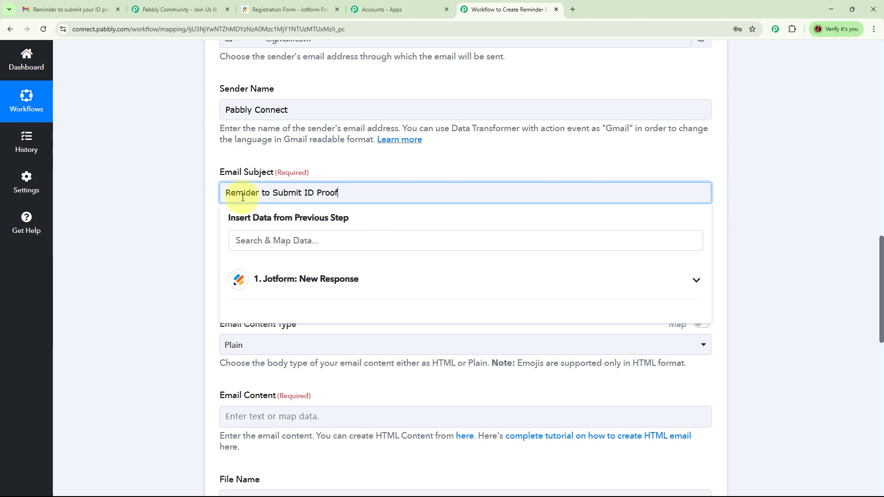
{"action": "left_click", "coordinate": [156, 218]}
{"action": "scroll", "coordinate": [156, 219], "scroll_direction": "down", "scroll_amount": 3}
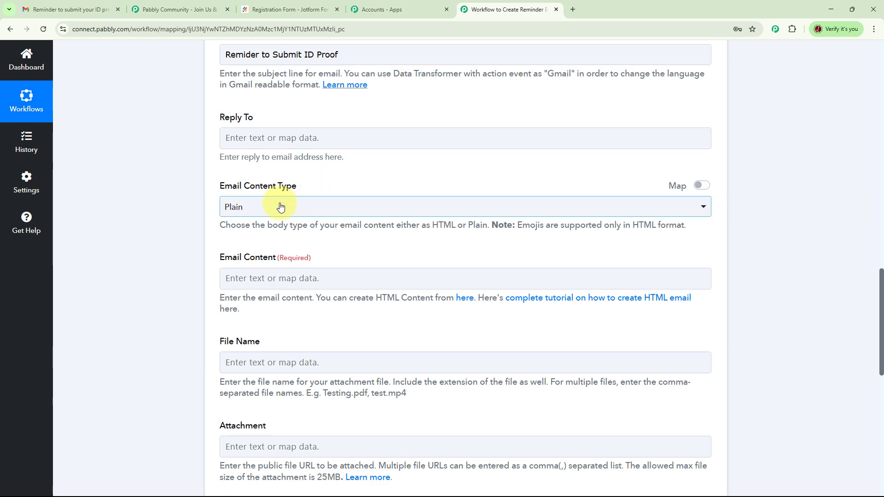
Start the email body with 'Dear' followed by the mapped StudentName First and Last fields
{"action": "left_click", "coordinate": [318, 280]}
{"action": "type", "text": "D"}
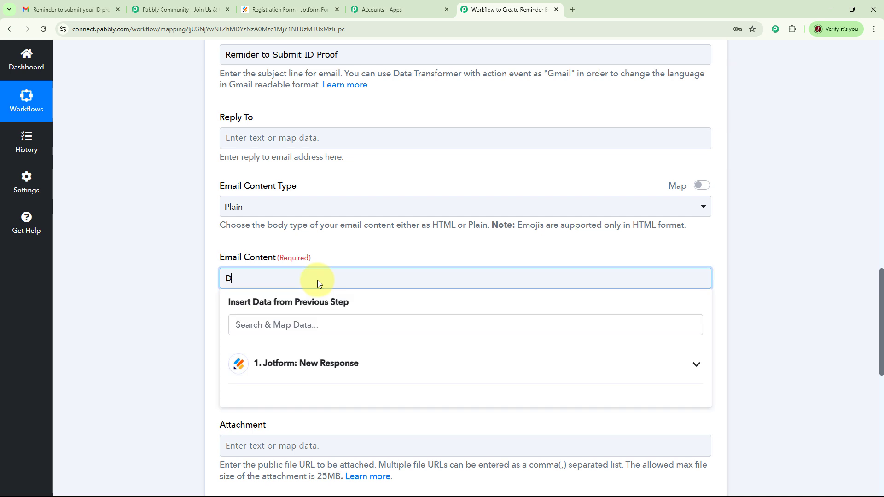
{"action": "type", "text": "ear"}
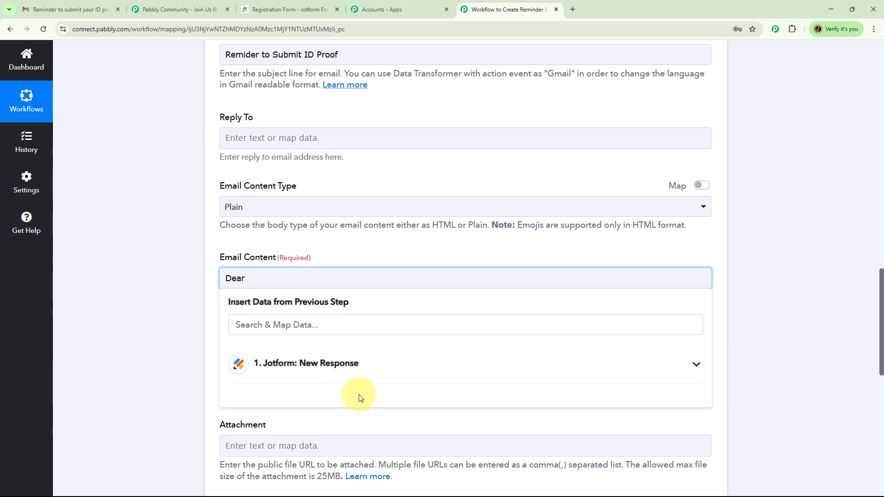
{"action": "left_click", "coordinate": [339, 366]}
{"action": "scroll", "coordinate": [368, 391], "scroll_direction": "down", "scroll_amount": 5}
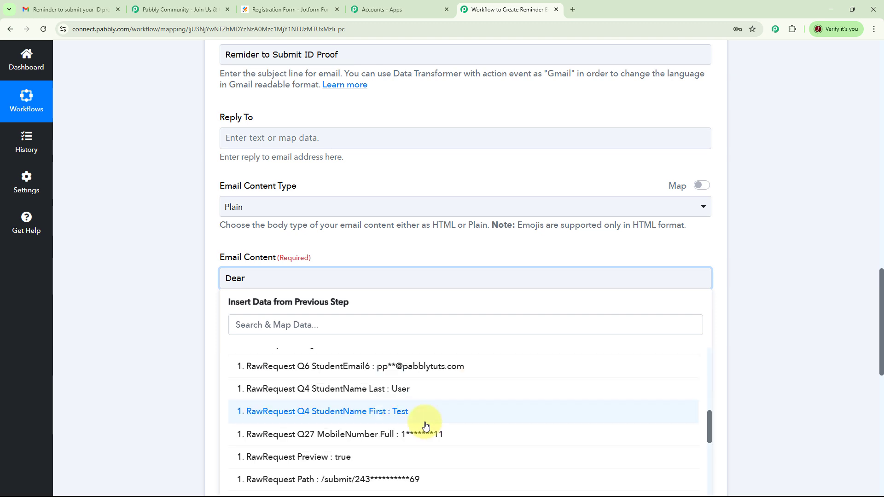
{"action": "left_click", "coordinate": [394, 417]}
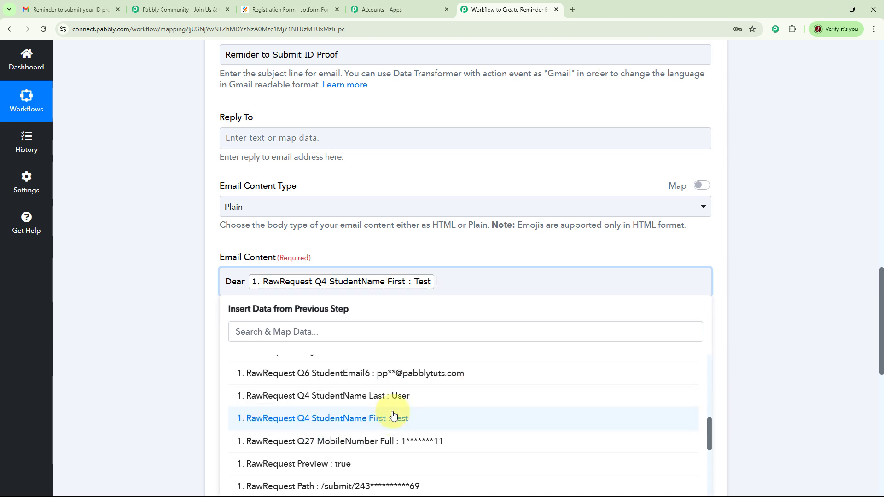
{"action": "left_click", "coordinate": [458, 278]}
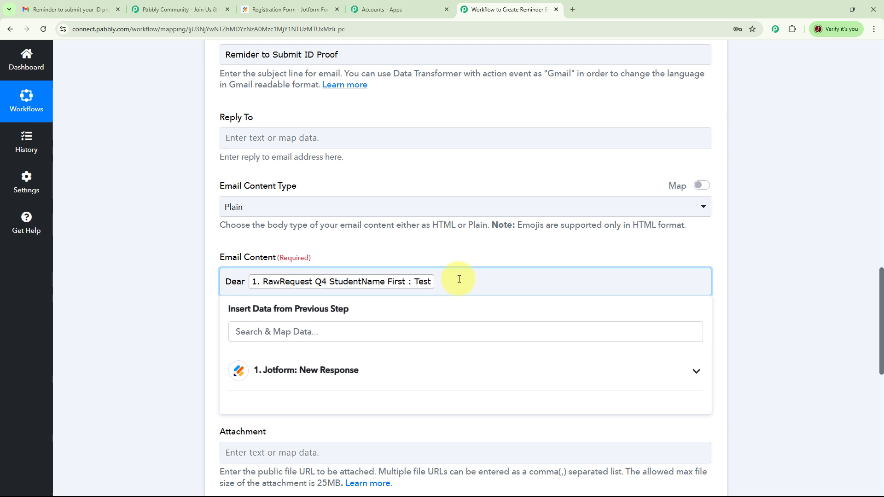
{"action": "left_click", "coordinate": [408, 375]}
{"action": "left_click", "coordinate": [392, 399]}
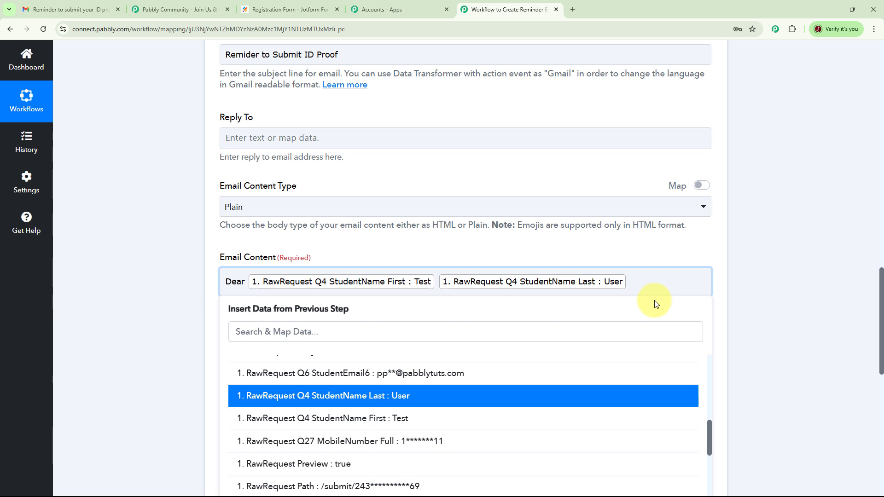
Paste the reminder message asking the student to upload supporting documents
{"action": "type", "text": "Your registration is successful. You're almost there! Now please upload your supporting documents. Regards"}
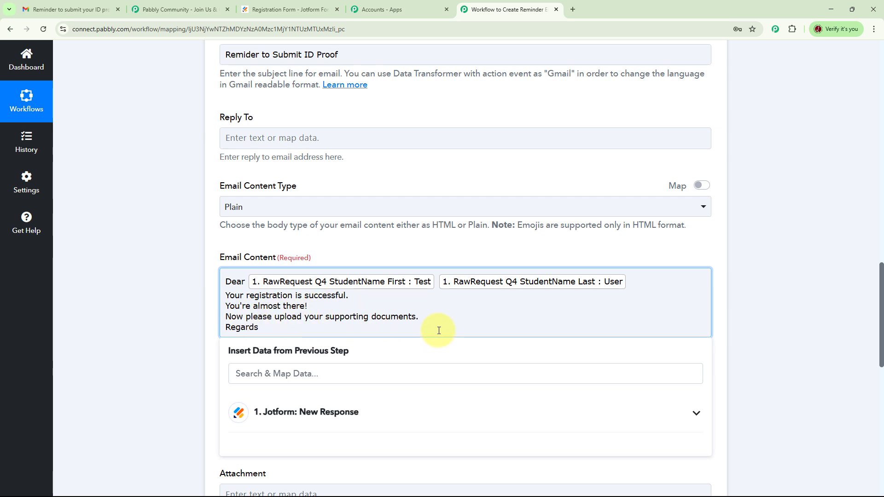
{"action": "left_click", "coordinate": [797, 282]}
{"action": "scroll", "coordinate": [782, 285], "scroll_direction": "down", "scroll_amount": 4}
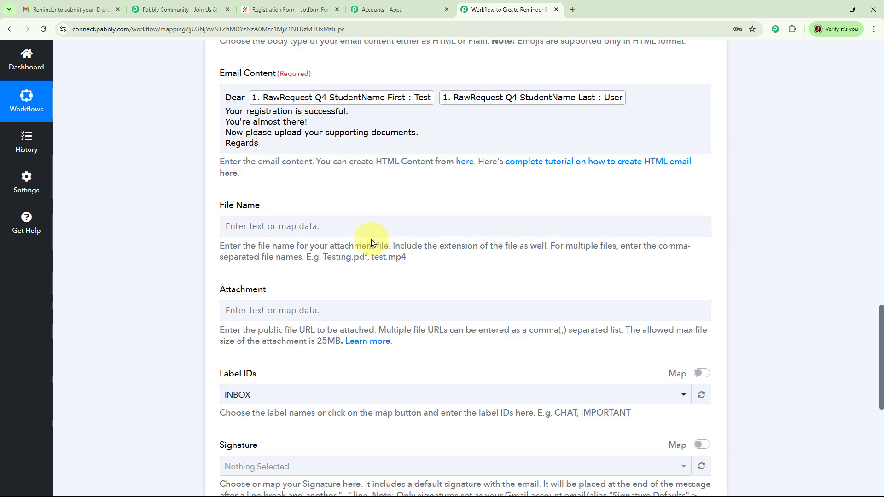
{"action": "scroll", "coordinate": [372, 243], "scroll_direction": "down", "scroll_amount": 3}
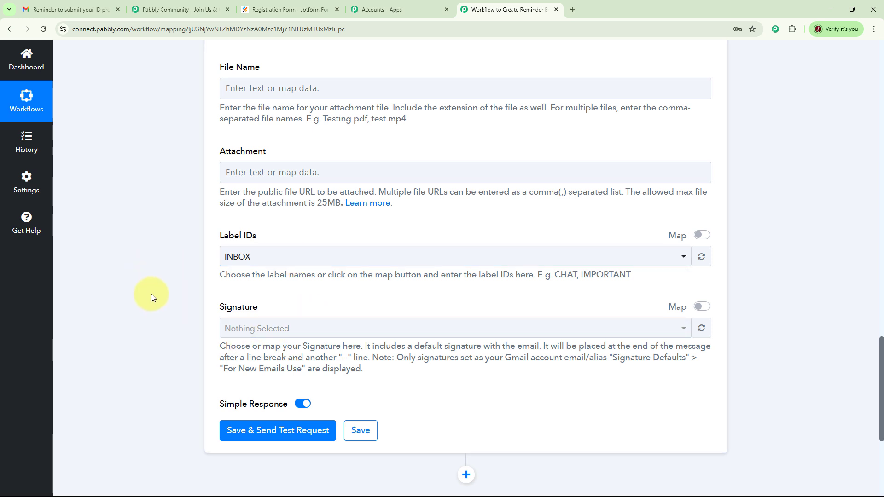
Send a test request from the Gmail step and review the sent email in the response
{"action": "scroll", "coordinate": [151, 294], "scroll_direction": "down", "scroll_amount": 2}
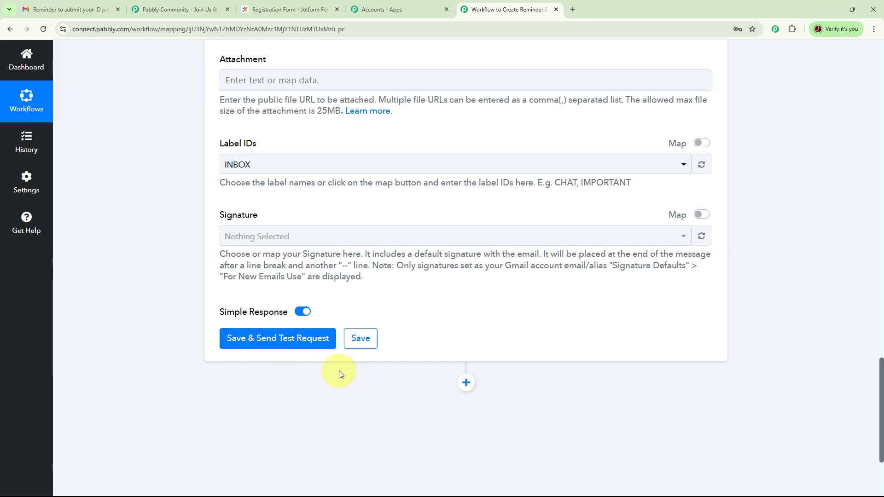
{"action": "scroll", "coordinate": [759, 271], "scroll_direction": "up", "scroll_amount": 9}
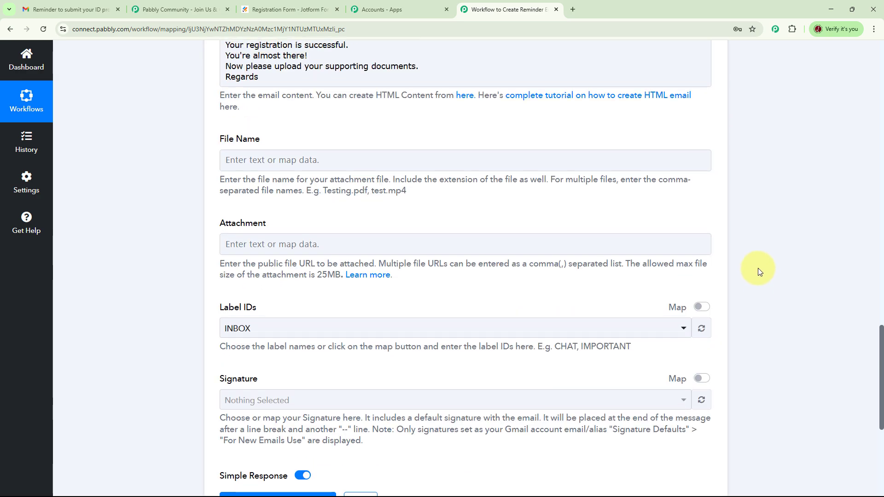
{"action": "scroll", "coordinate": [759, 262], "scroll_direction": "down", "scroll_amount": 8}
{"action": "scroll", "coordinate": [759, 261], "scroll_direction": "down", "scroll_amount": 4}
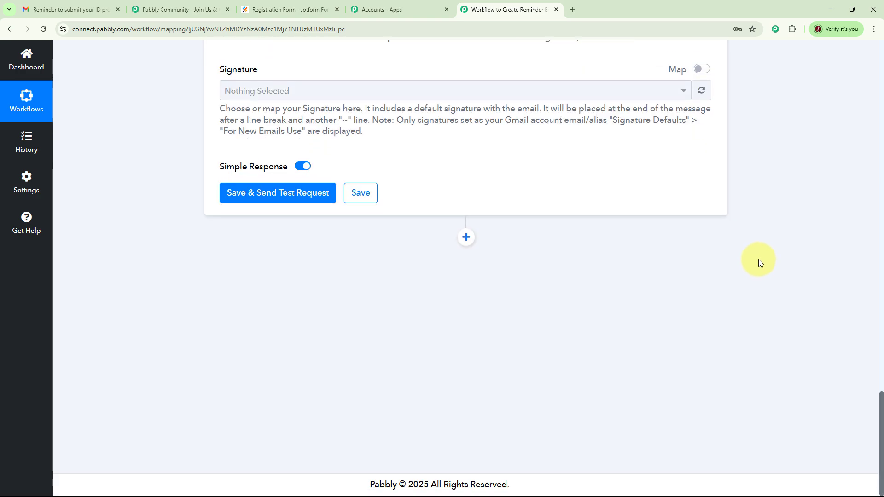
{"action": "left_click", "coordinate": [280, 208]}
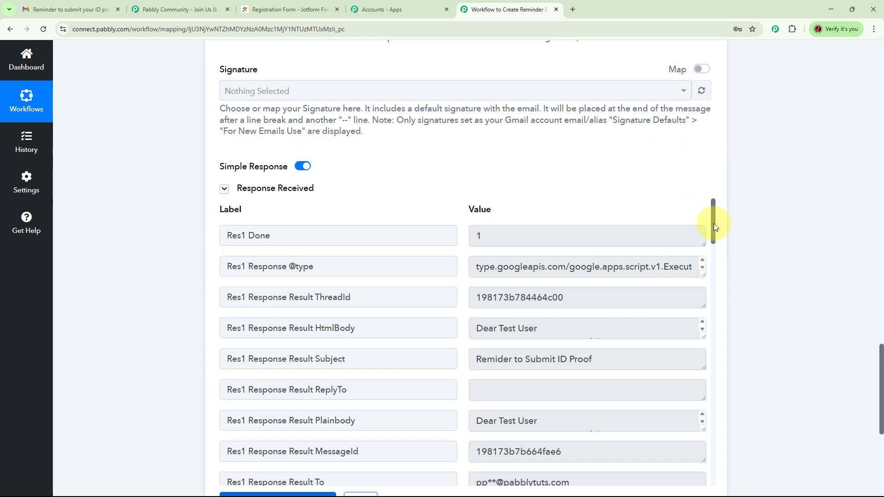
{"action": "left_click_drag", "start_coordinate": [713, 223], "coordinate": [728, 322]}
{"action": "scroll", "coordinate": [748, 280], "scroll_direction": "down", "scroll_amount": 3}
{"action": "scroll", "coordinate": [543, 236], "scroll_direction": "down", "scroll_amount": 4}
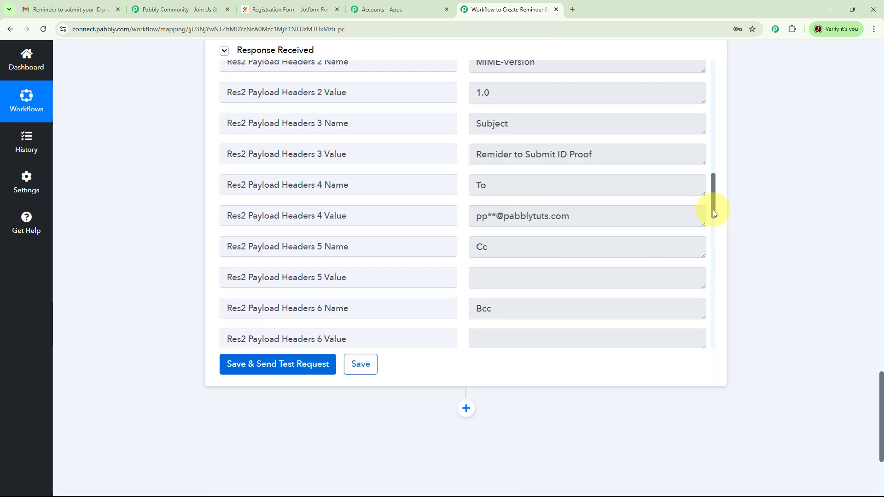
{"action": "scroll", "coordinate": [713, 209], "scroll_direction": "down", "scroll_amount": 3}
{"action": "left_click_drag", "start_coordinate": [713, 228], "coordinate": [600, 188]}
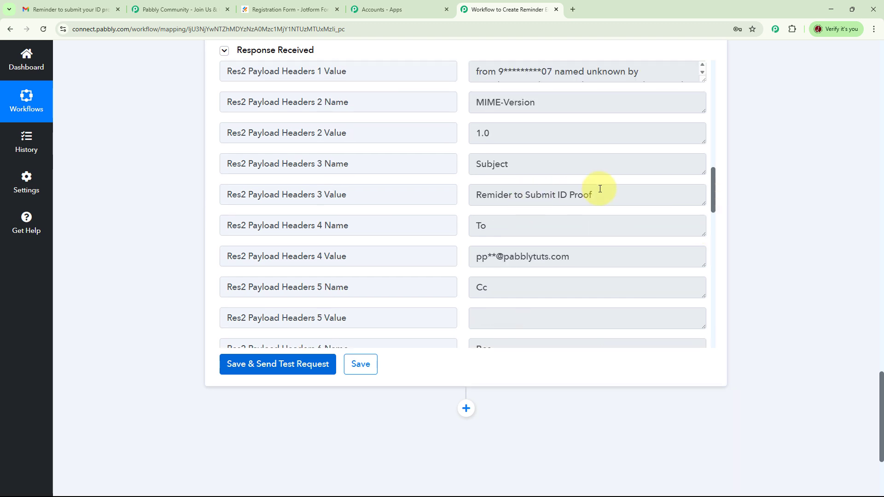
{"action": "scroll", "coordinate": [502, 193], "scroll_direction": "up", "scroll_amount": 6}
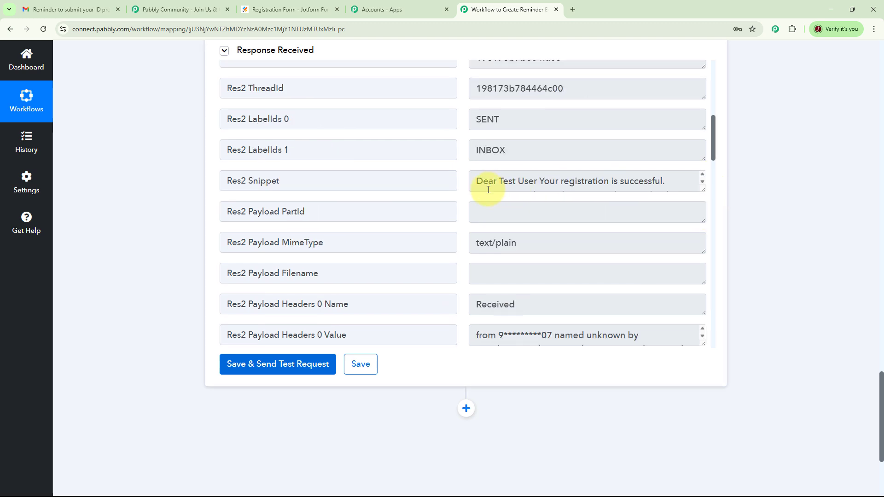
{"action": "left_click", "coordinate": [703, 183]}
{"action": "left_click", "coordinate": [702, 182]}
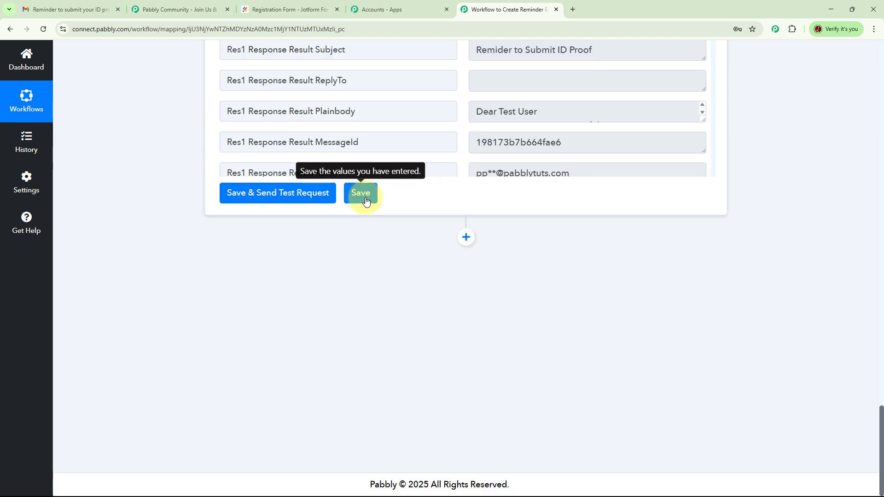
Save the Gmail step and return to the top of the workflow
{"action": "left_click", "coordinate": [361, 193]}
{"action": "scroll", "coordinate": [796, 271], "scroll_direction": "up", "scroll_amount": 8}
{"action": "scroll", "coordinate": [796, 271], "scroll_direction": "up", "scroll_amount": 10}
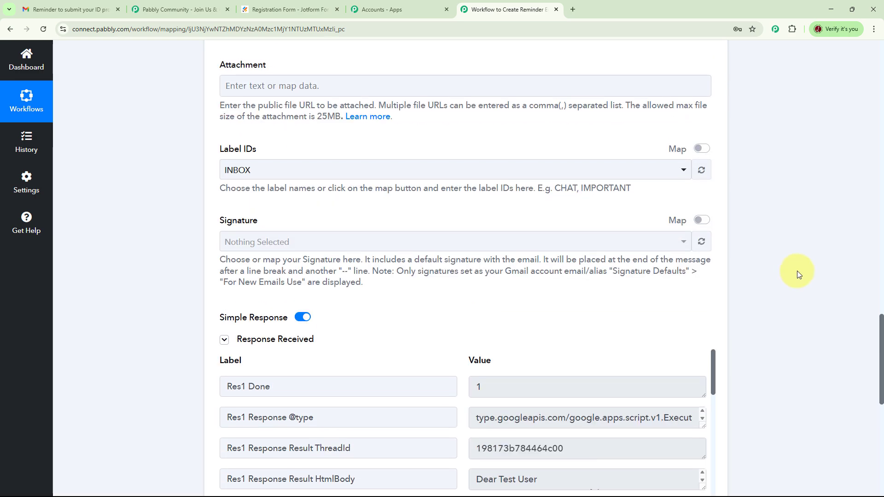
{"action": "scroll", "coordinate": [814, 267], "scroll_direction": "up", "scroll_amount": 15}
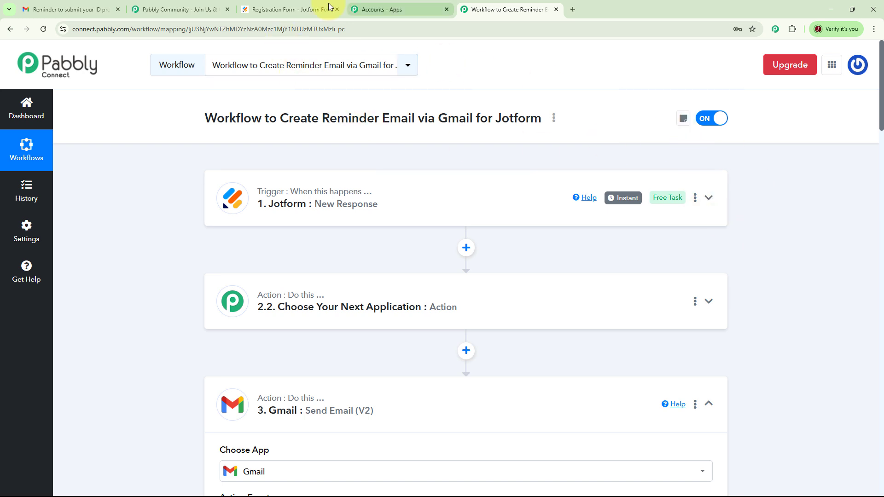
Refresh the Registration Form preview and enter the registrant's first and last name
{"action": "left_click", "coordinate": [291, 9]}
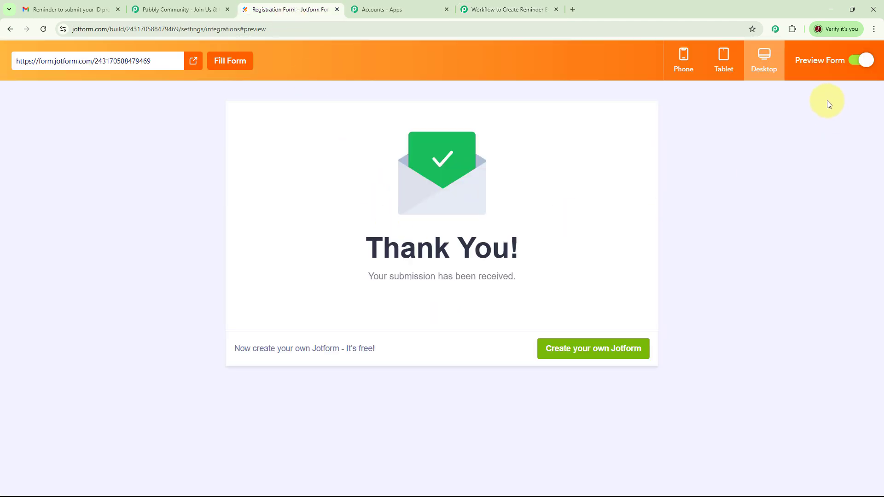
{"action": "left_click", "coordinate": [870, 98]}
{"action": "left_click", "coordinate": [862, 94]}
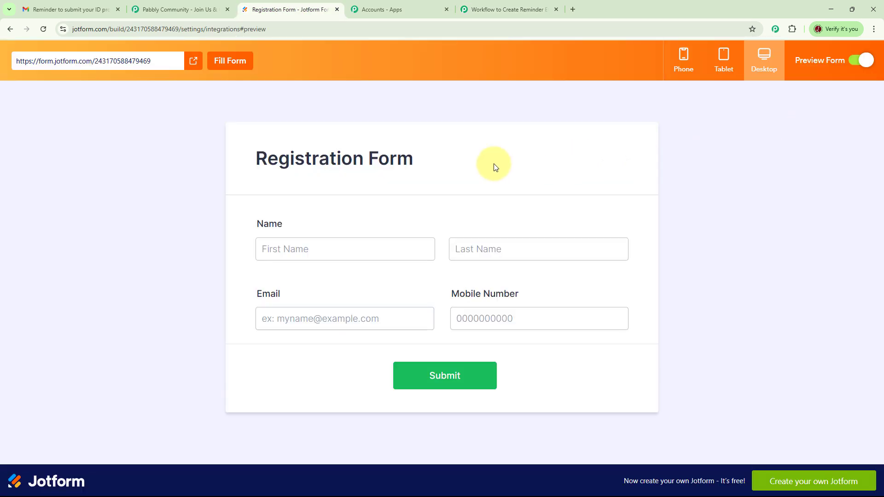
{"action": "left_click", "coordinate": [406, 249]}
{"action": "left_click", "coordinate": [336, 248]}
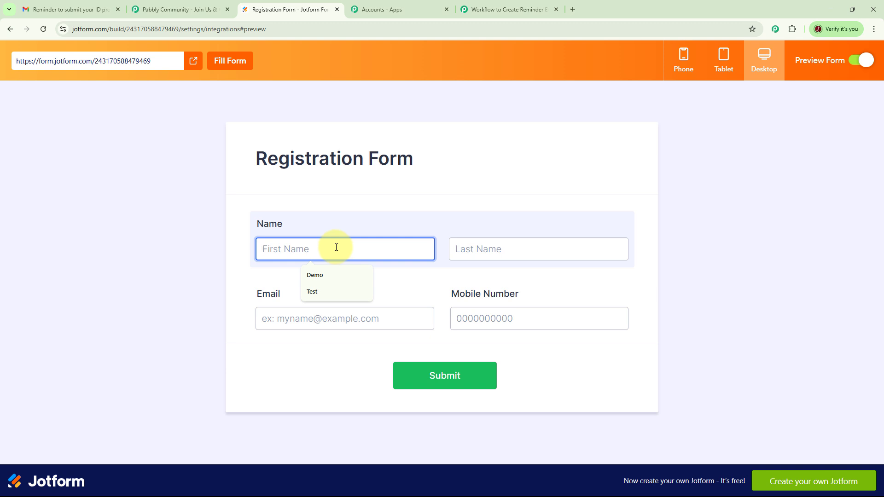
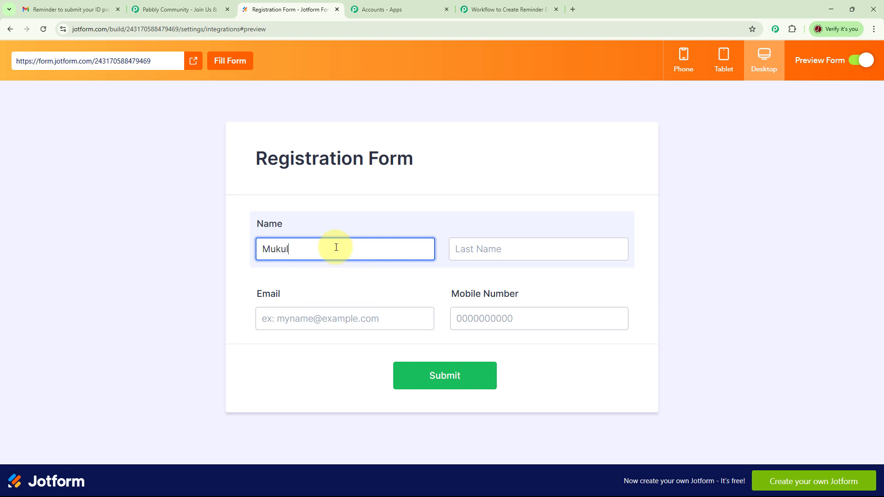
{"action": "key", "text": "Tab"}
Fill in the registrant's email and mobile number and submit the test registration
{"action": "left_click", "coordinate": [350, 323]}
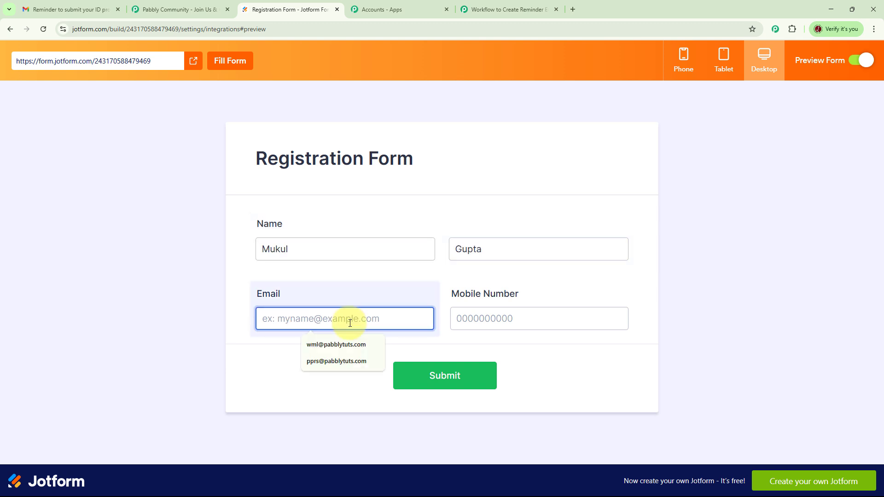
{"action": "key", "text": "ctrl+v"}
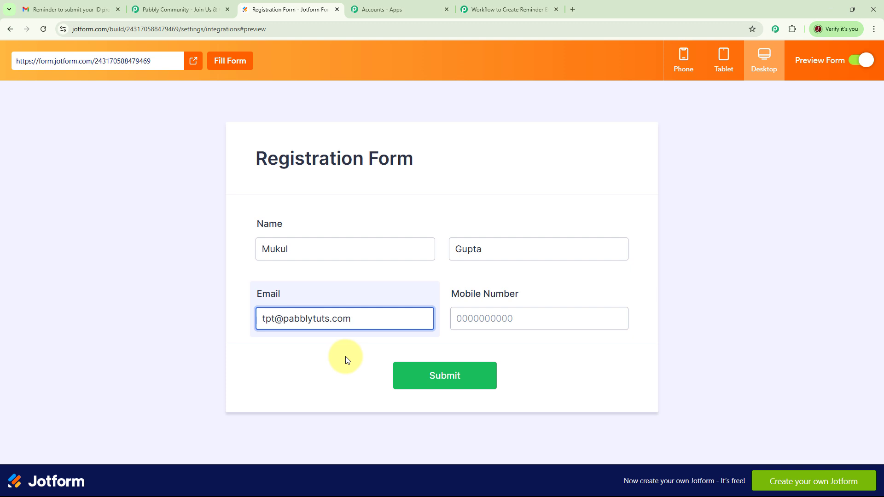
{"action": "left_click", "coordinate": [484, 320]}
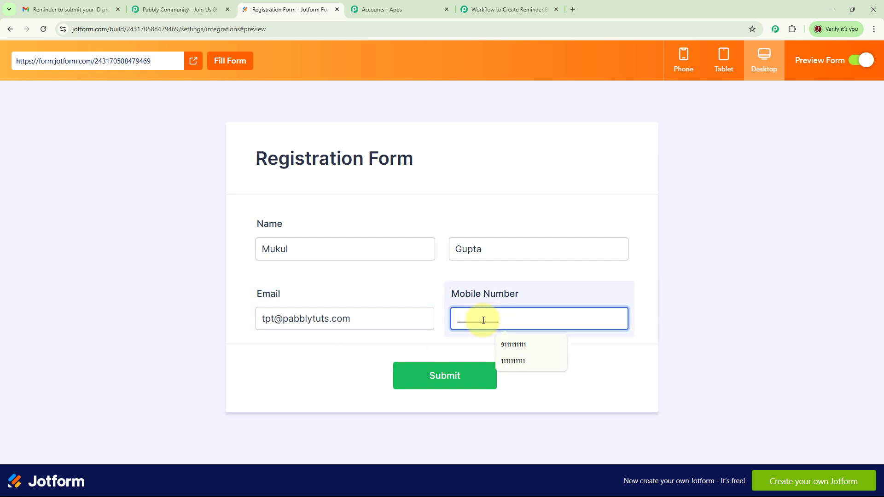
{"action": "type", "text": "4444444444"}
{"action": "left_click", "coordinate": [437, 380]}
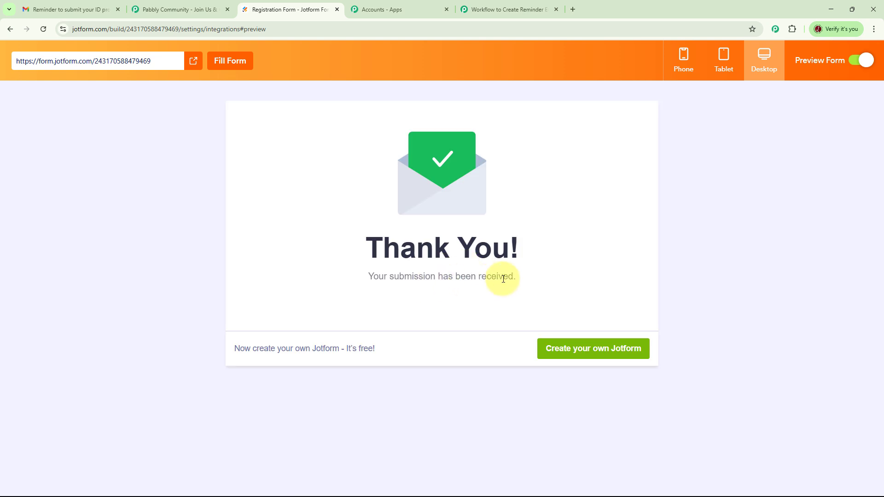
{"action": "left_click", "coordinate": [67, 11]}
Reload the inbox, open the newest 'Reminder to Submit ID Proof' email and check its sender and recipient
{"action": "left_click", "coordinate": [43, 29]}
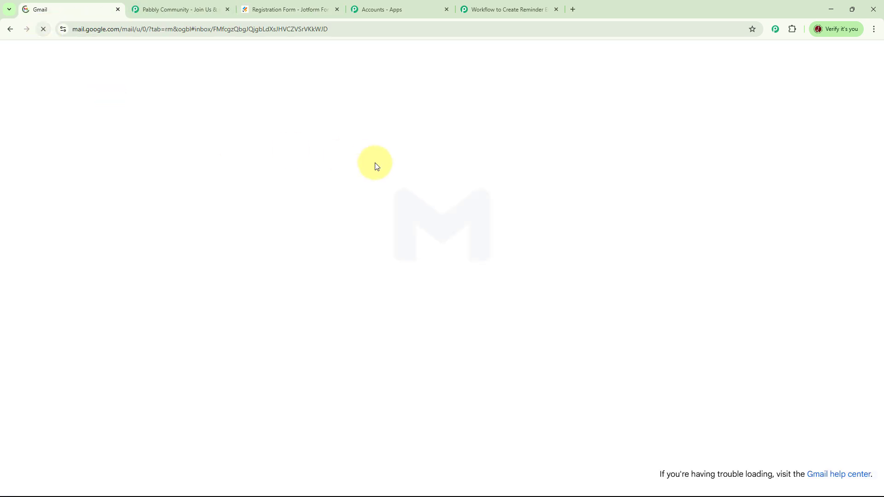
{"action": "left_click", "coordinate": [111, 133]}
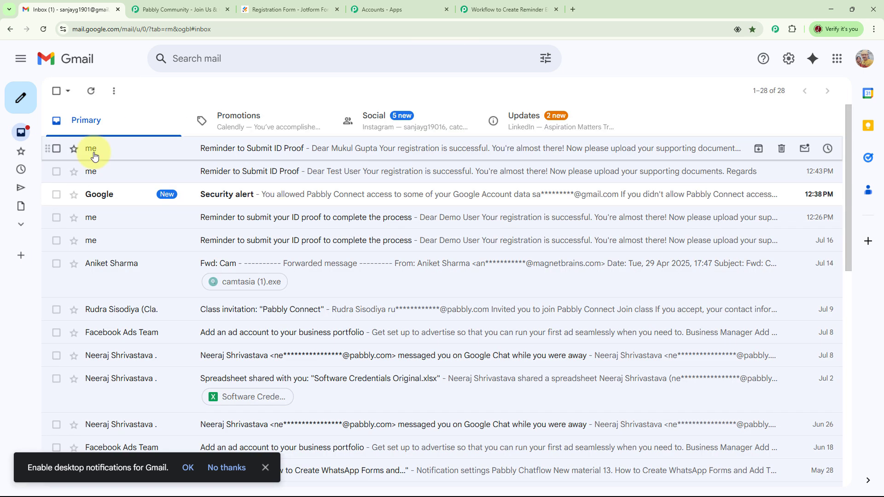
{"action": "left_click", "coordinate": [244, 156]}
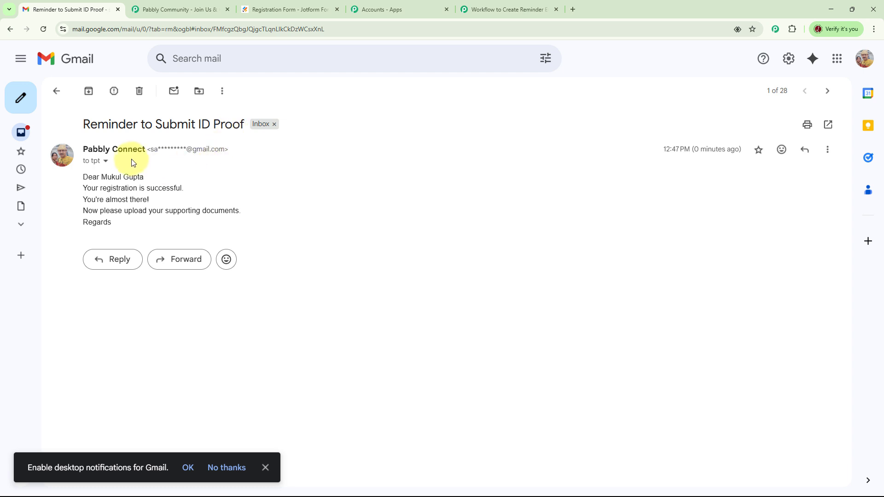
{"action": "left_click", "coordinate": [105, 161]}
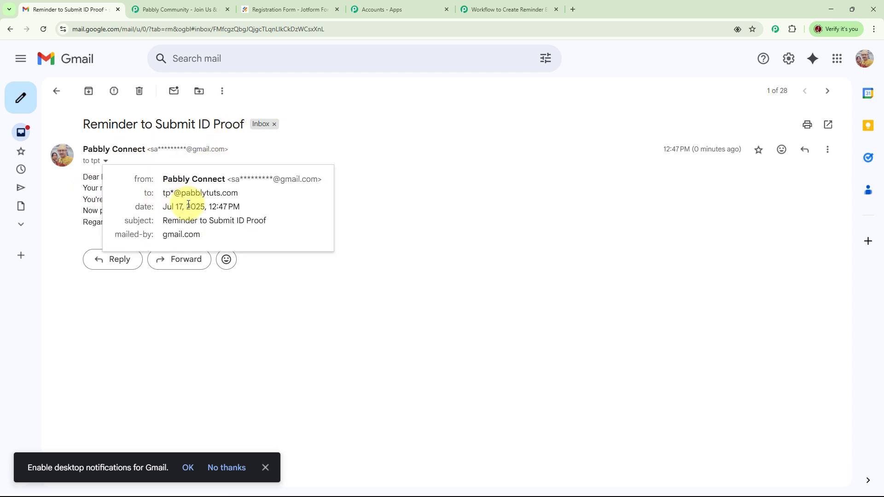
{"action": "left_click", "coordinate": [408, 202]}
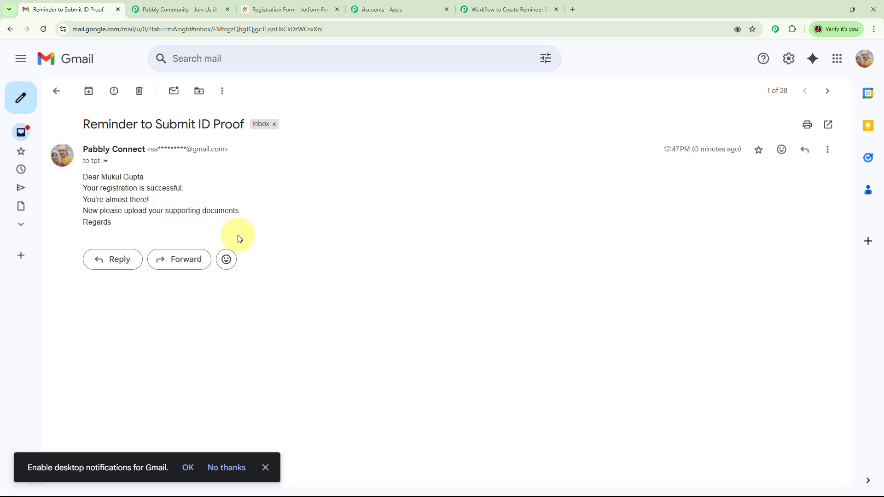
{"action": "key", "text": "ctrl+shift+Tab"}
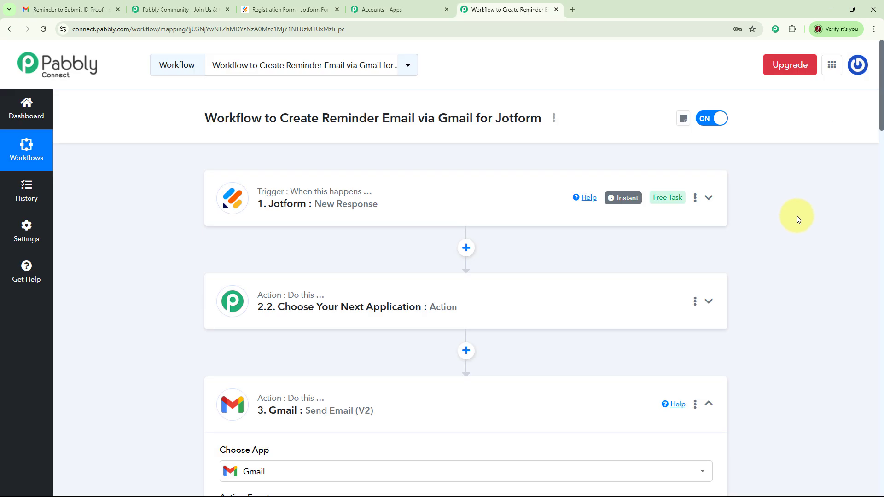
Copy the link from the workflow's Share dialog, then expand the Jotform trigger to show its webhook URL
{"action": "left_click", "coordinate": [555, 120]}
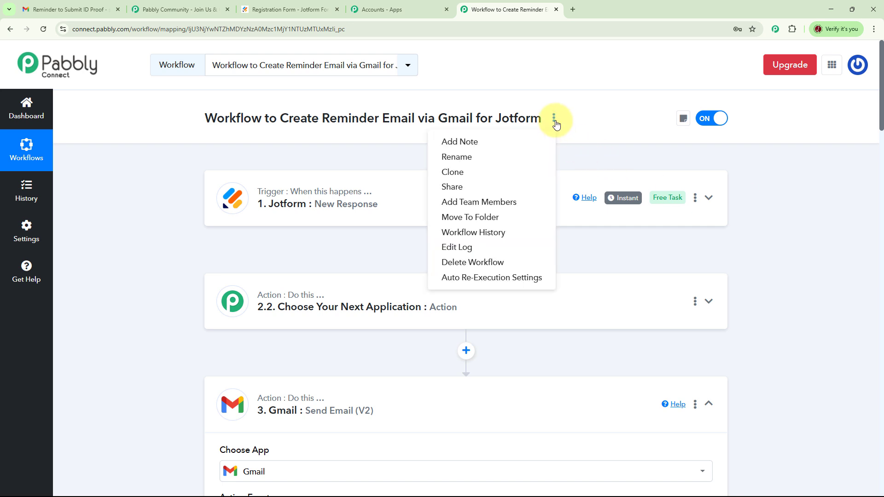
{"action": "left_click", "coordinate": [453, 187]}
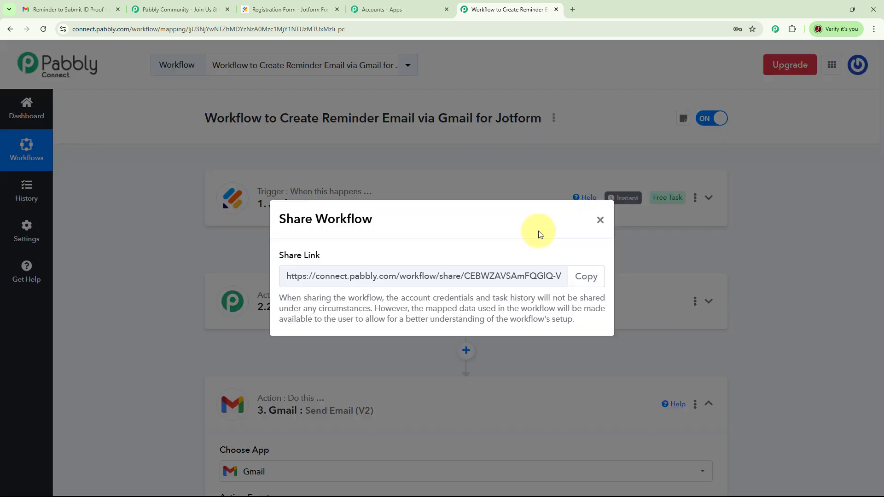
{"action": "left_click", "coordinate": [592, 279]}
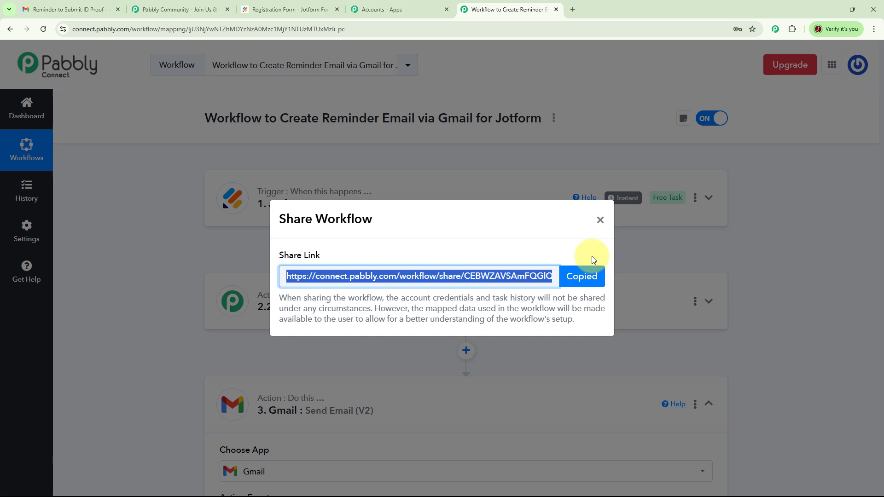
{"action": "left_click", "coordinate": [601, 221]}
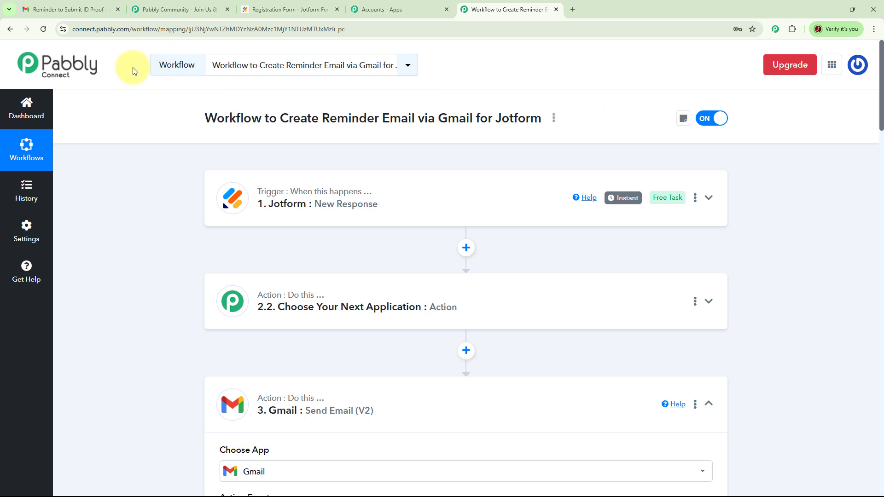
{"action": "left_click", "coordinate": [709, 197]}
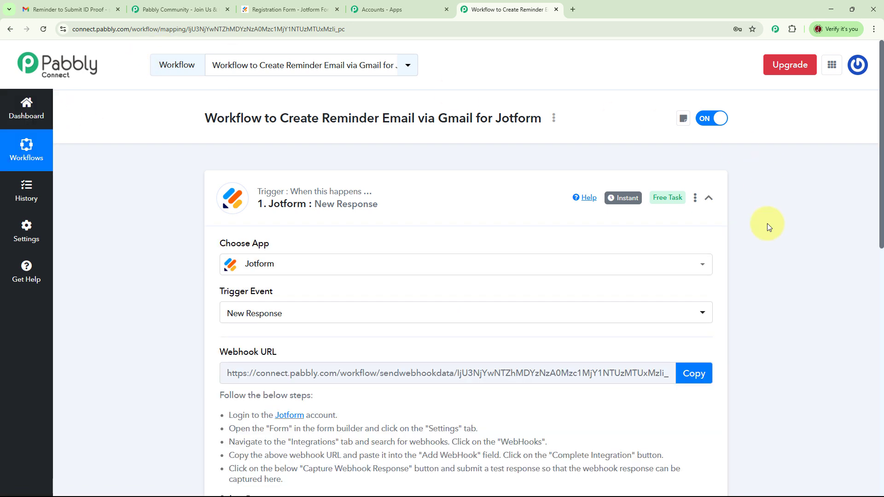